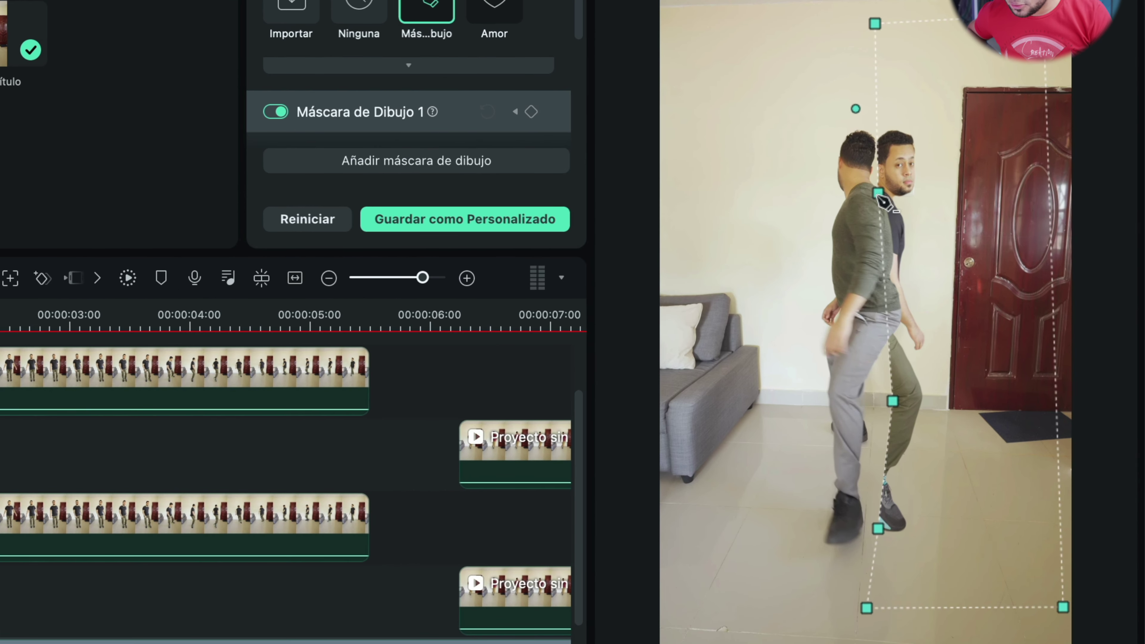
Step: Reshape the drawn mask on the first track 3 clip at 00:00:00:19 so its edge follows the turning man's body and legs
left_click_drag(863, 193, 859, 193)
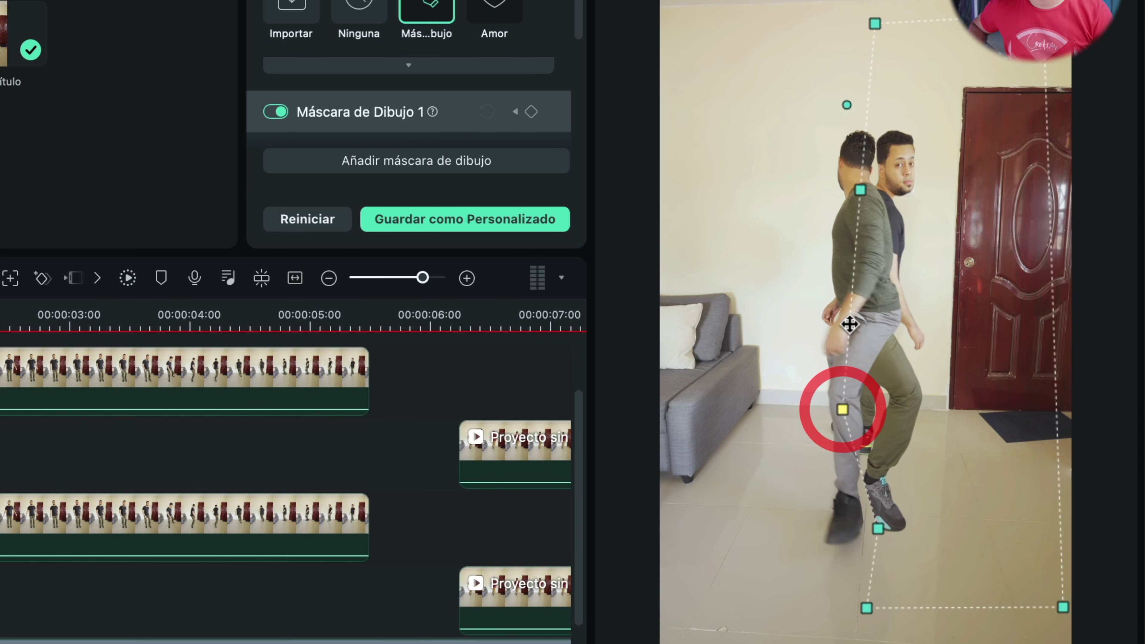
left_click_drag(876, 528, 843, 546)
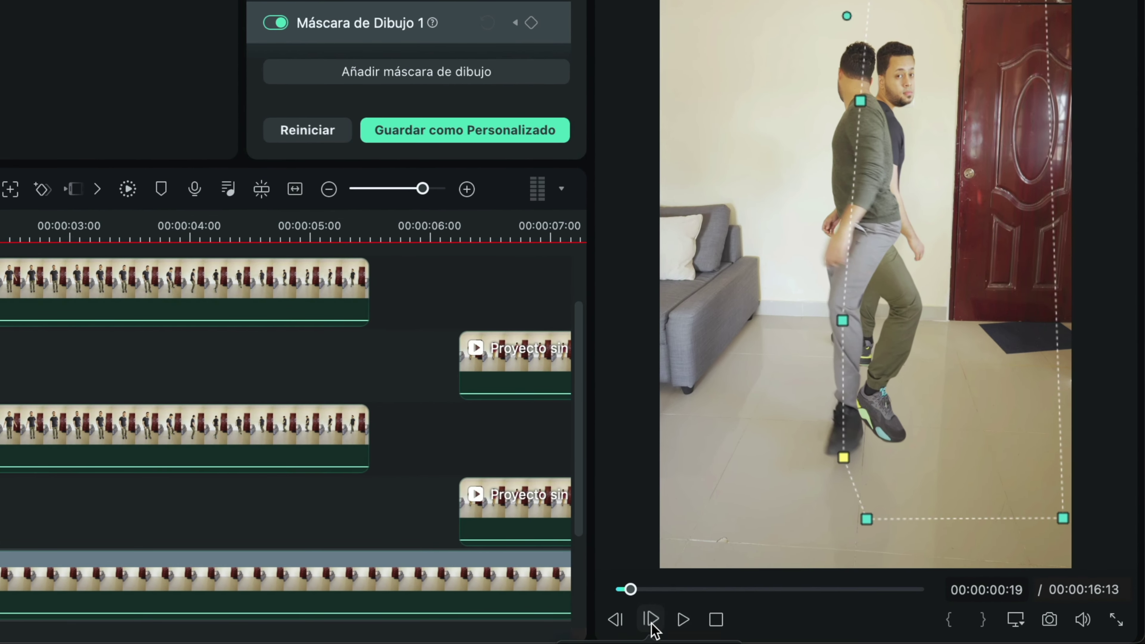
Step: Go forward frame by frame from 00:00:00:19 to examine the transition from the green sweater to the black shirt
left_click(785, 628)
left_click(785, 629)
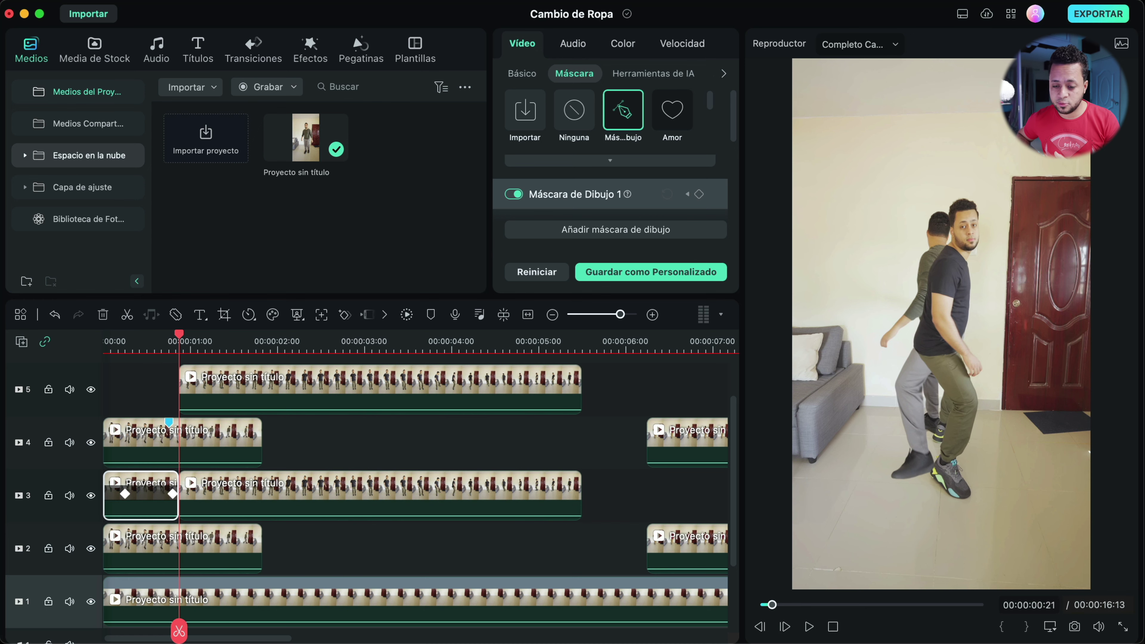
left_click(784, 628)
left_click(782, 629)
left_click(782, 630)
left_click(781, 629)
left_click(782, 630)
left_click(780, 629)
left_click(784, 627)
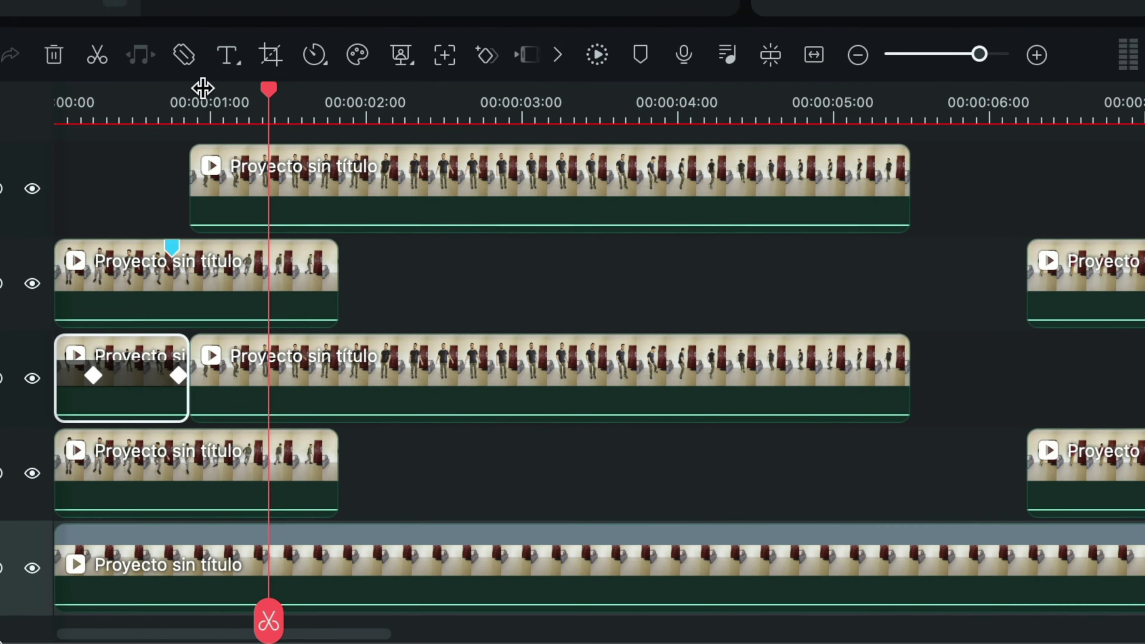
Step: Split the opening track 4 clip at 00:00:00:21, where the black shirt clip begins
left_click(181, 301)
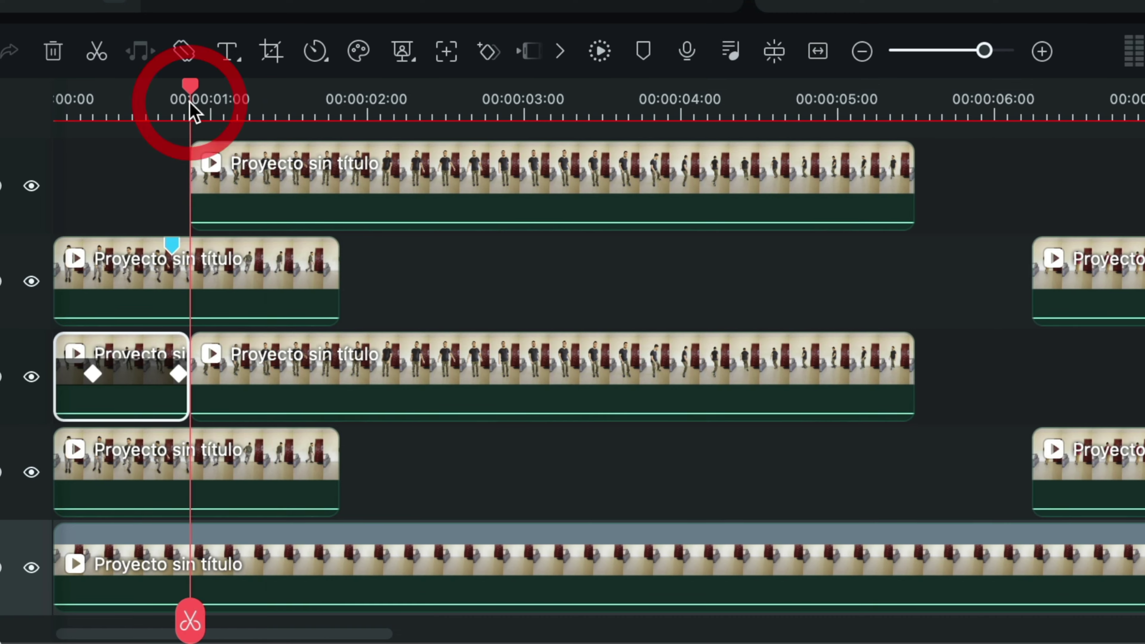
left_click(203, 414)
left_click(191, 622)
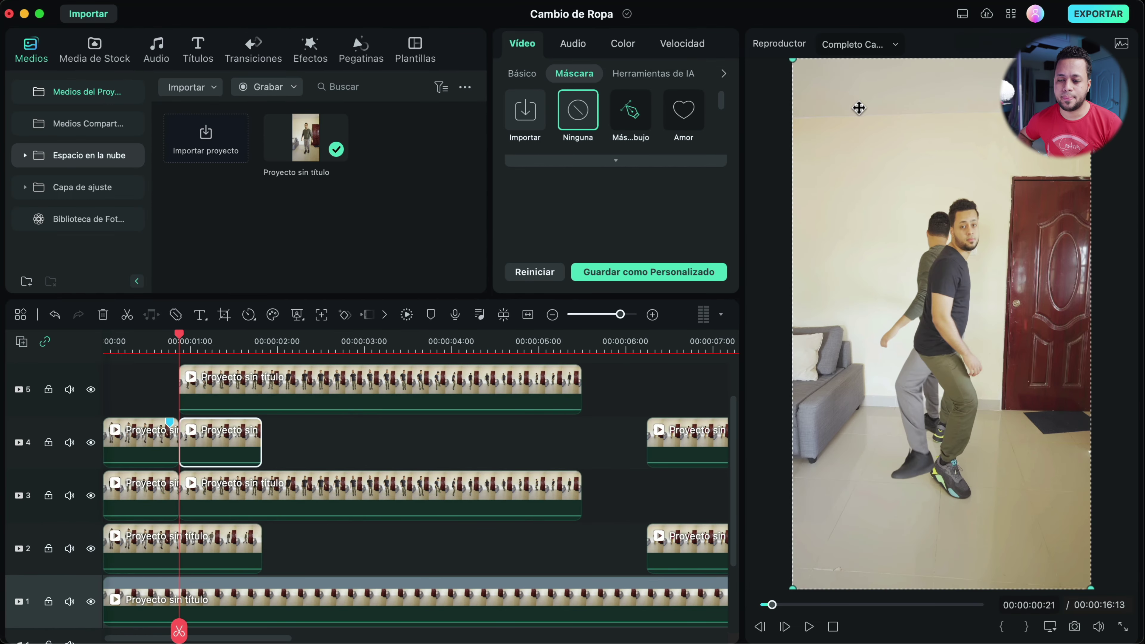
Step: Draw a closed mask on the second piece of the track 4 clip, running down the black-shirted body, and keyframe it at 00:00:00:21
left_click(630, 111)
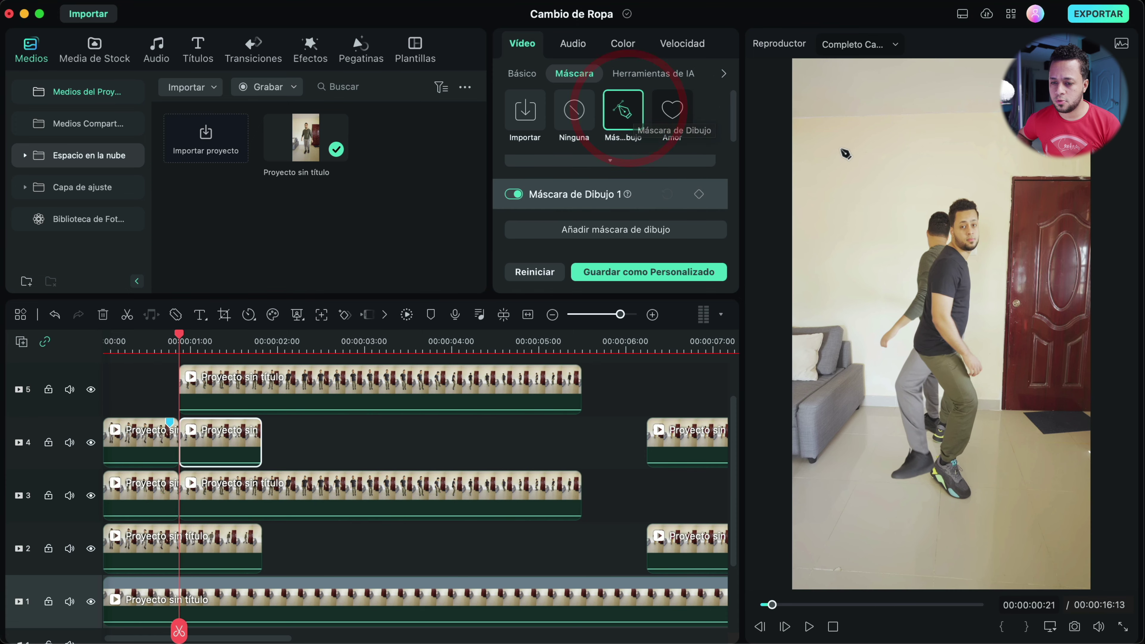
left_click(956, 146)
left_click(962, 204)
left_click(946, 290)
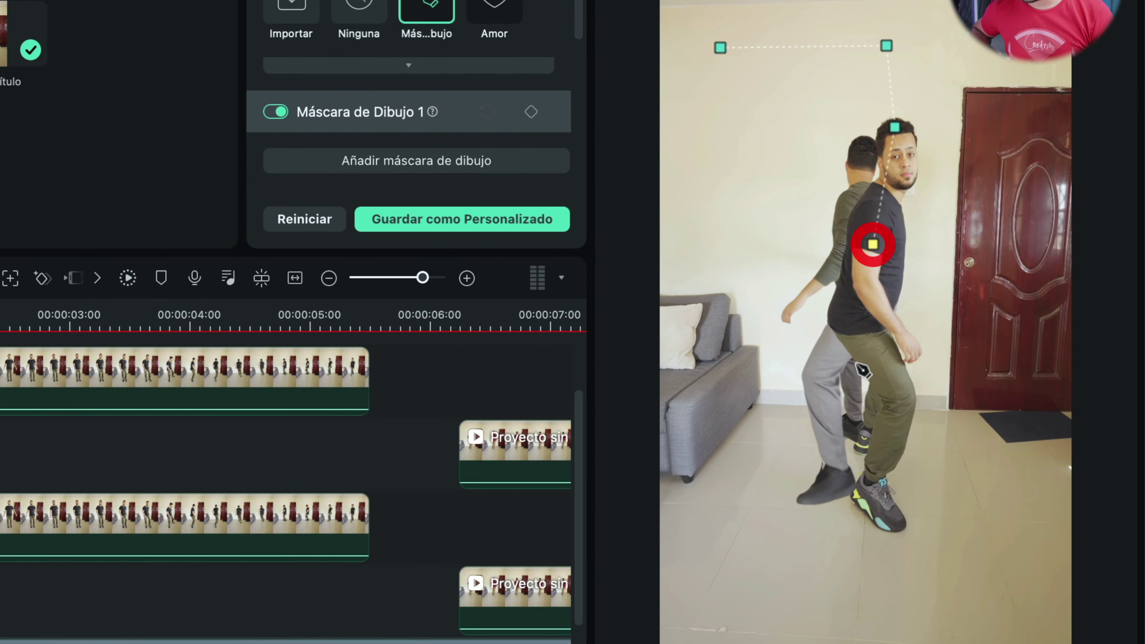
left_click(879, 393)
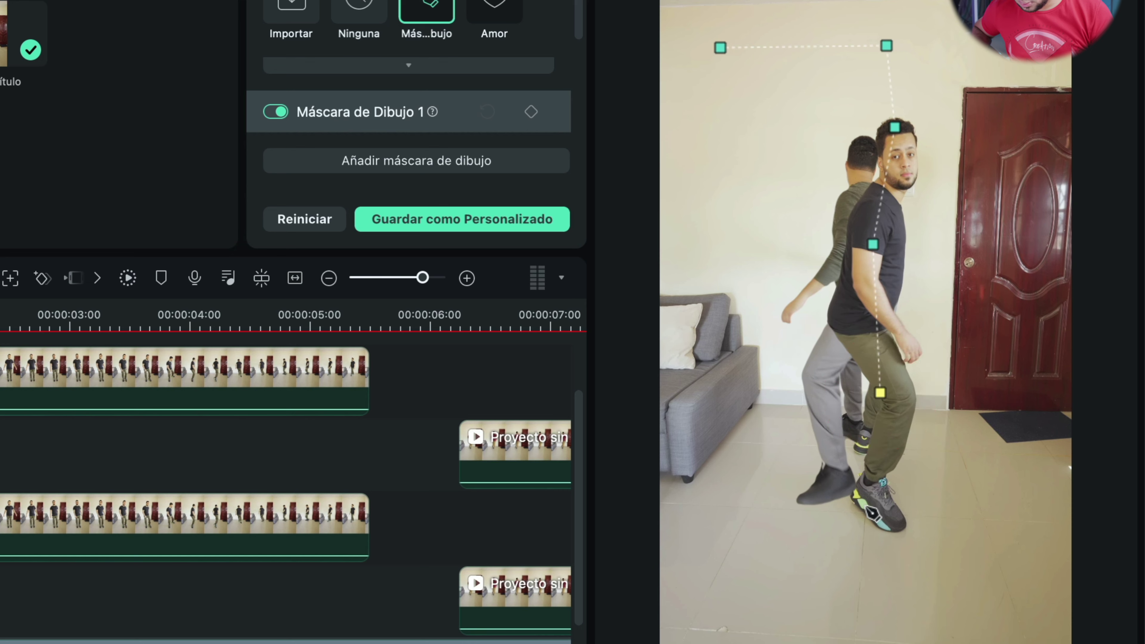
left_click(857, 585)
left_click(714, 563)
left_click(720, 47)
left_click(531, 111)
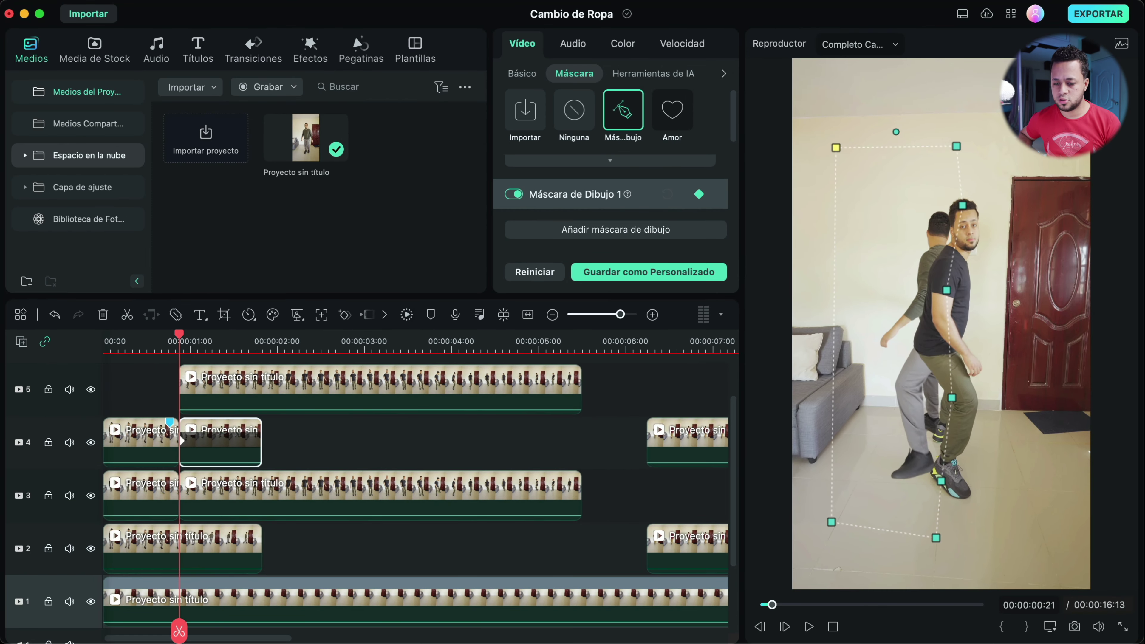
Step: Advance to 00:00:01:08 and reshape the track 4 mask edge around the black-shirted man's leg and shoes
left_click(785, 628)
left_click(785, 628)
left_click(785, 627)
left_click(786, 628)
left_click(786, 628)
left_click(785, 628)
left_click(785, 628)
left_click(786, 629)
left_click(785, 629)
left_click(785, 629)
left_click(785, 629)
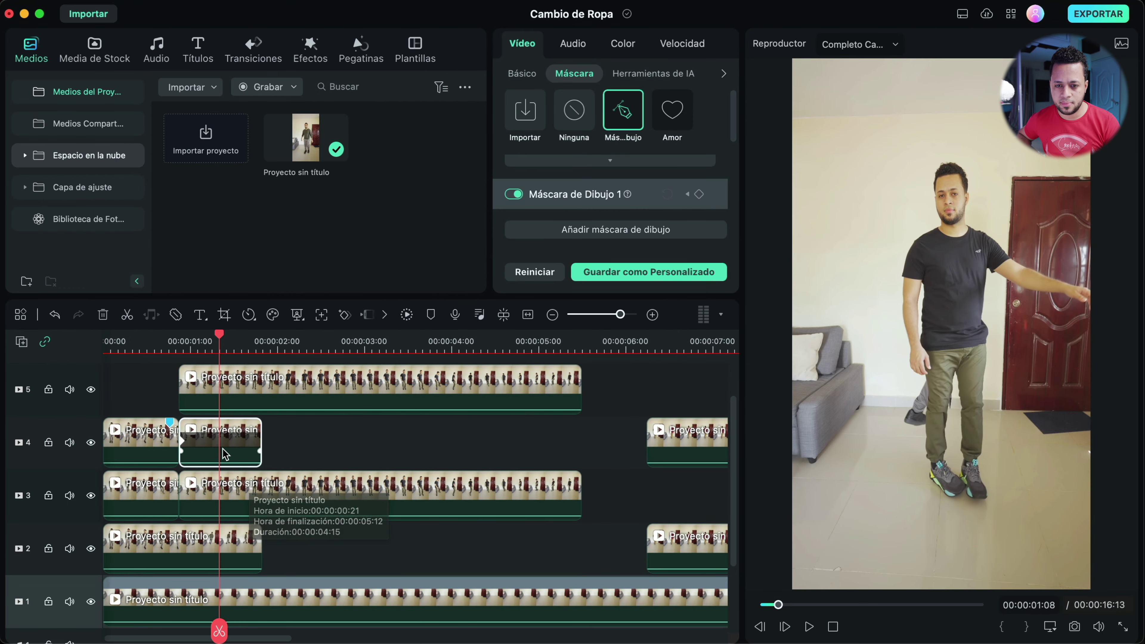
left_click(214, 446)
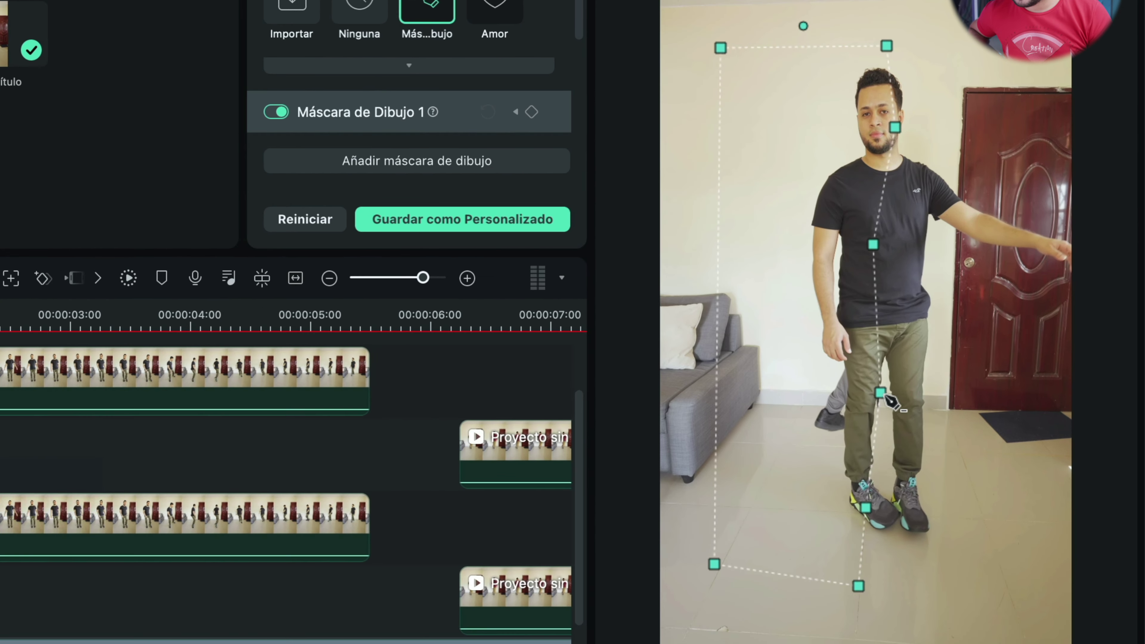
left_click(865, 507)
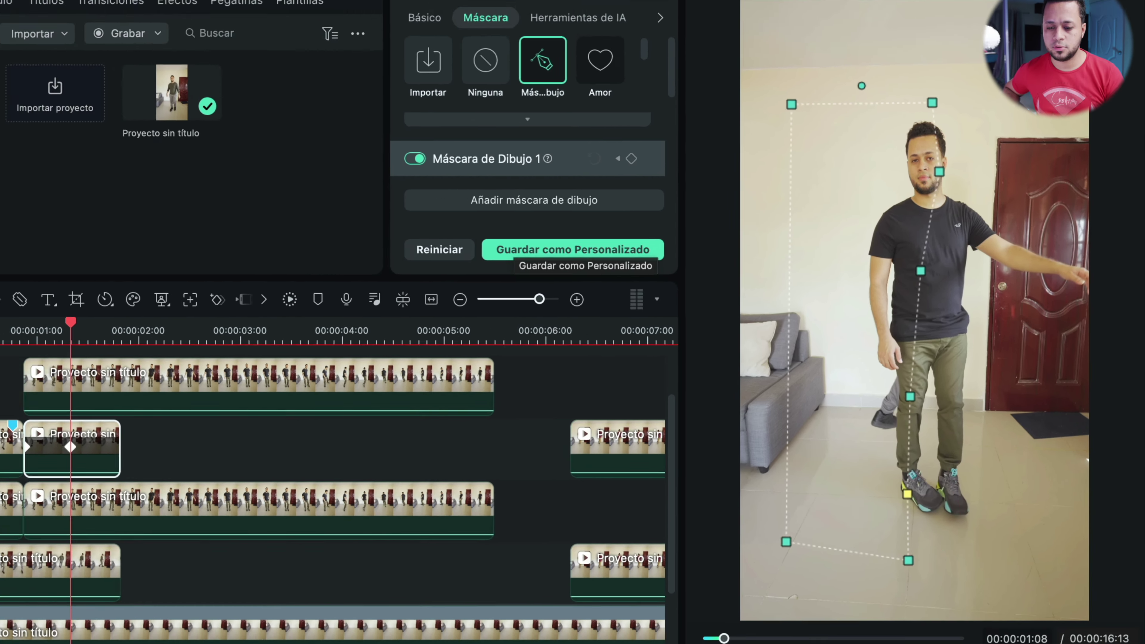
Step: Check the frames up to 00:00:01:17, and play the sequence from the beginning to review the first clothing change
left_click(786, 627)
left_click(786, 627)
left_click(786, 627)
left_click(786, 627)
left_click(785, 627)
left_click(785, 627)
left_click(785, 627)
left_click(786, 627)
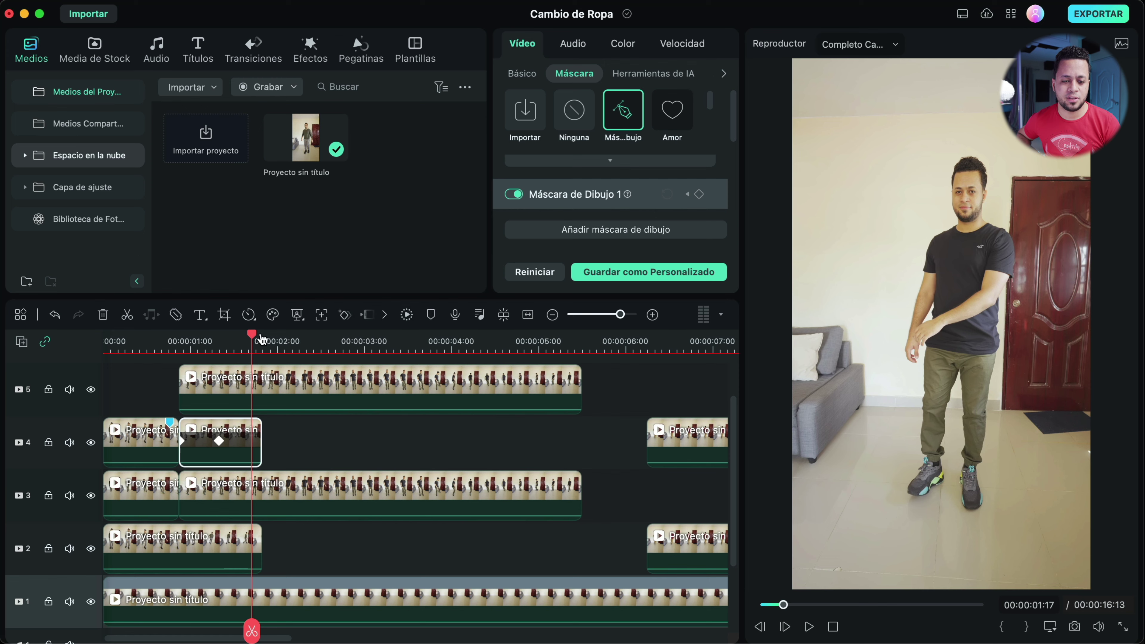
left_click(102, 347)
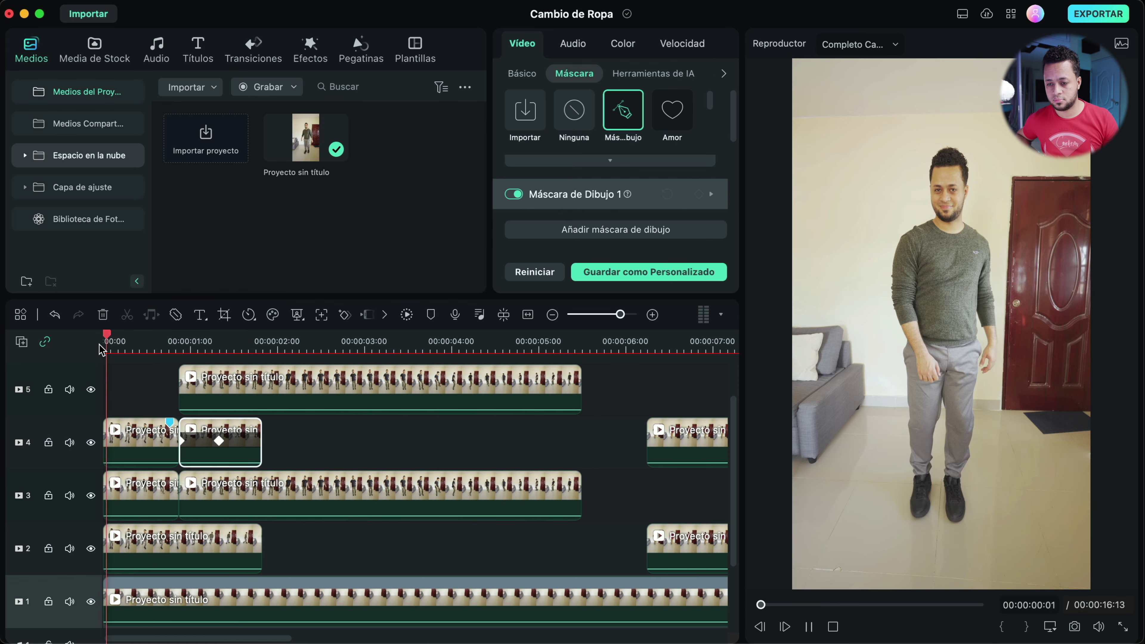
key("space")
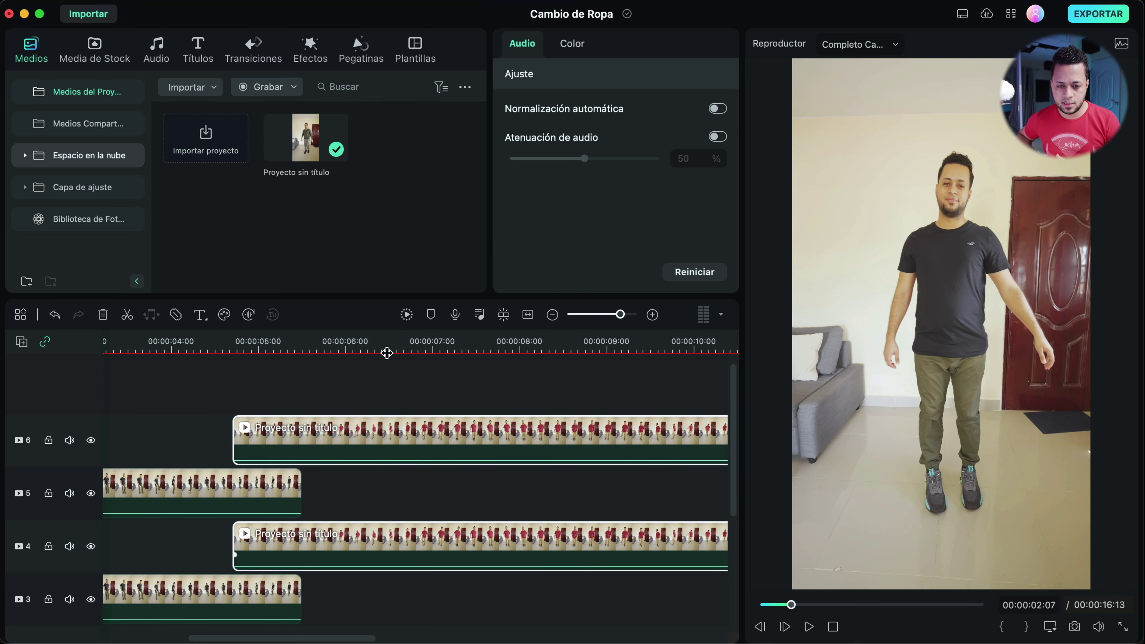
Step: Find the black-shirted man's turn at 00:00:03:22 and mark that frame on the track 5 clip
scroll(383, 375, "up", 3)
scroll(349, 384, "left", 3)
left_click(350, 347)
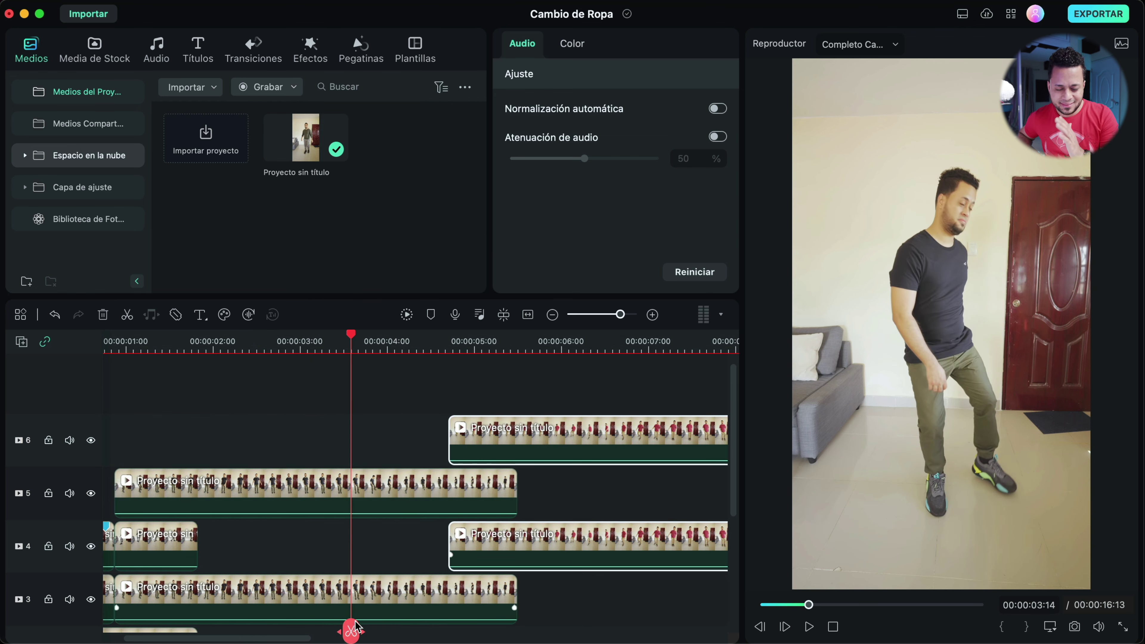
left_click_drag(353, 632, 379, 629)
left_click(387, 491)
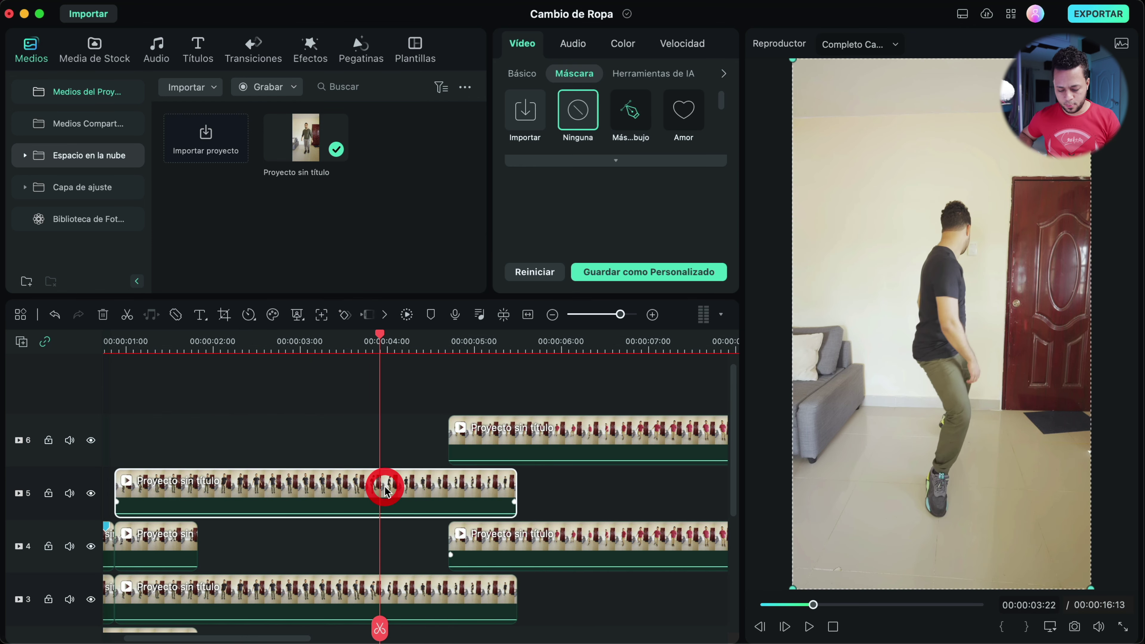
scroll(439, 492, "right", 5)
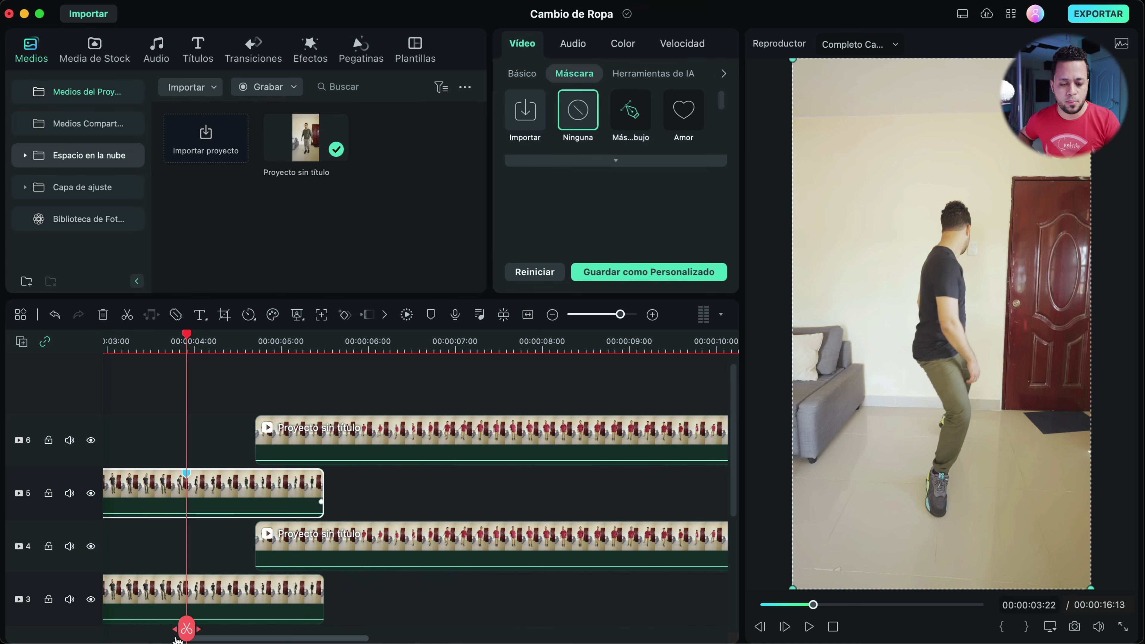
Step: Find the red-shirted man's matching turn and shift the paired clips on tracks 6 and 4 earlier to line up with the track 5 marker
left_click_drag(205, 631, 403, 629)
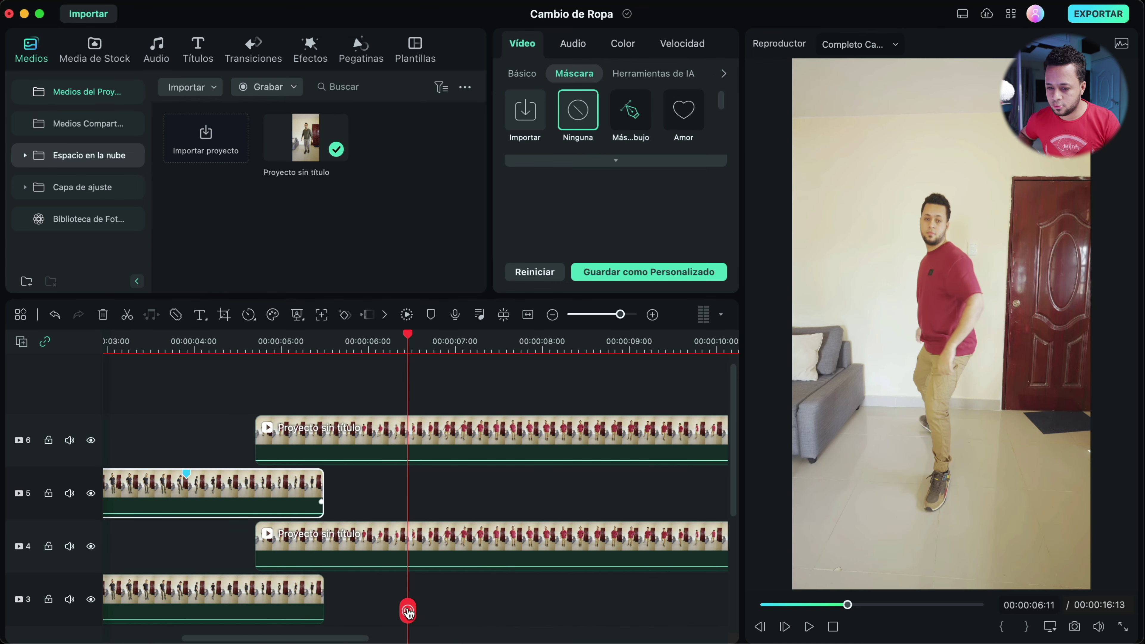
left_click(407, 439)
left_click_drag(457, 386, 316, 546)
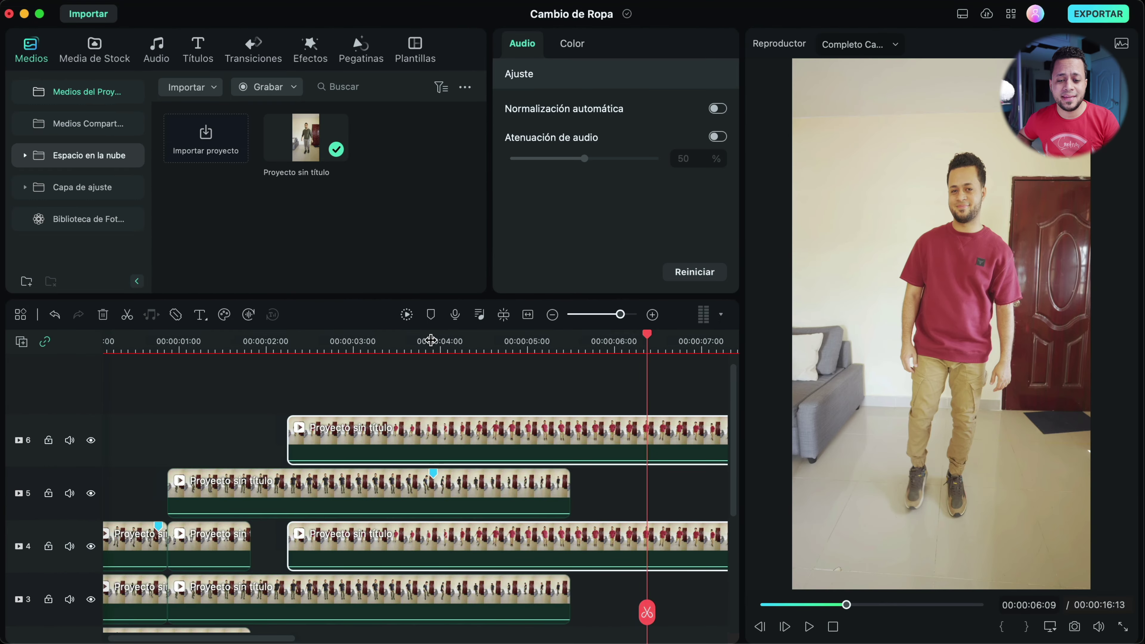
Step: Play the overlapping section before 00:00:04:00 to check how the red shirt clips align with the black shirt clip
left_click(430, 340)
left_click(309, 344)
key("space")
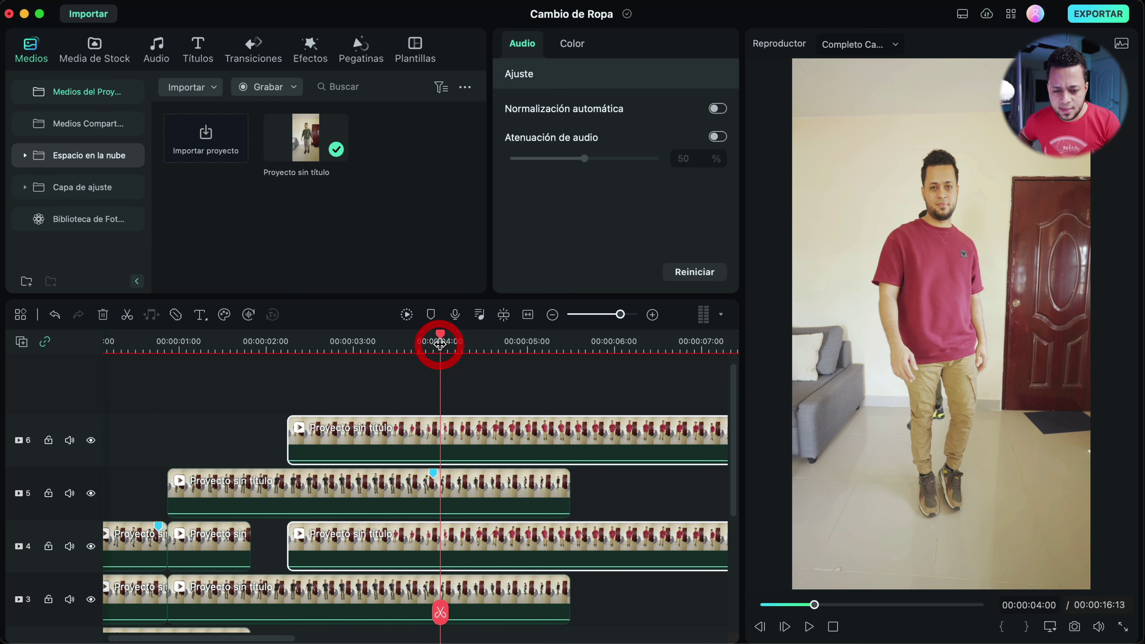
Step: Split the red shirt clips on tracks 6 and 4 at 00:00:04:01
left_click_drag(446, 339, 452, 446)
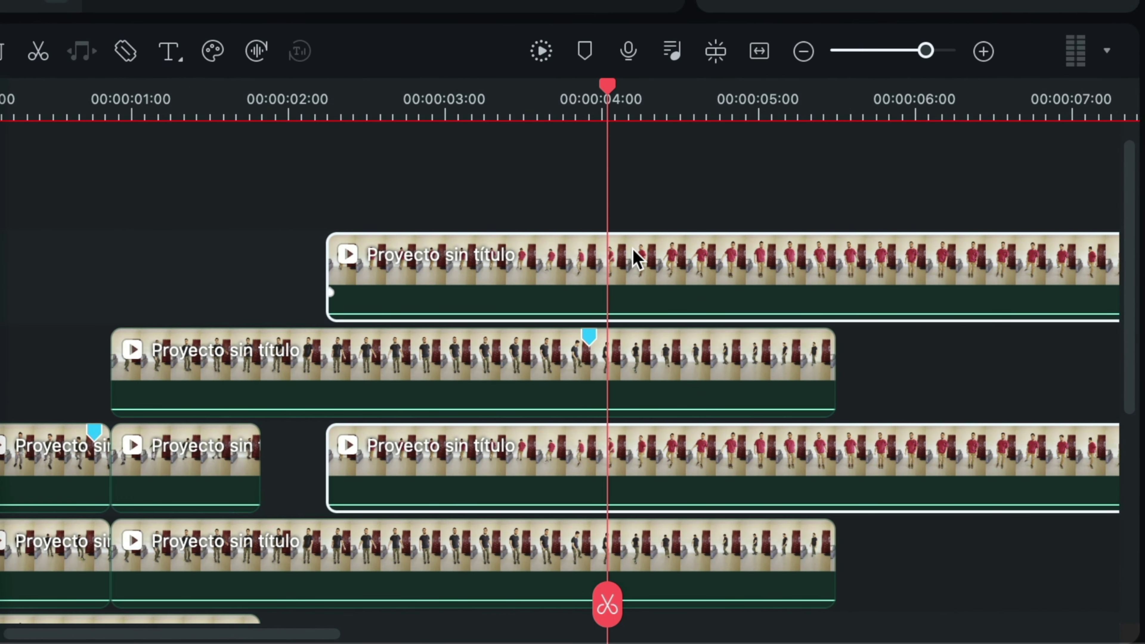
left_click(456, 425)
left_click(607, 604)
left_click(621, 475)
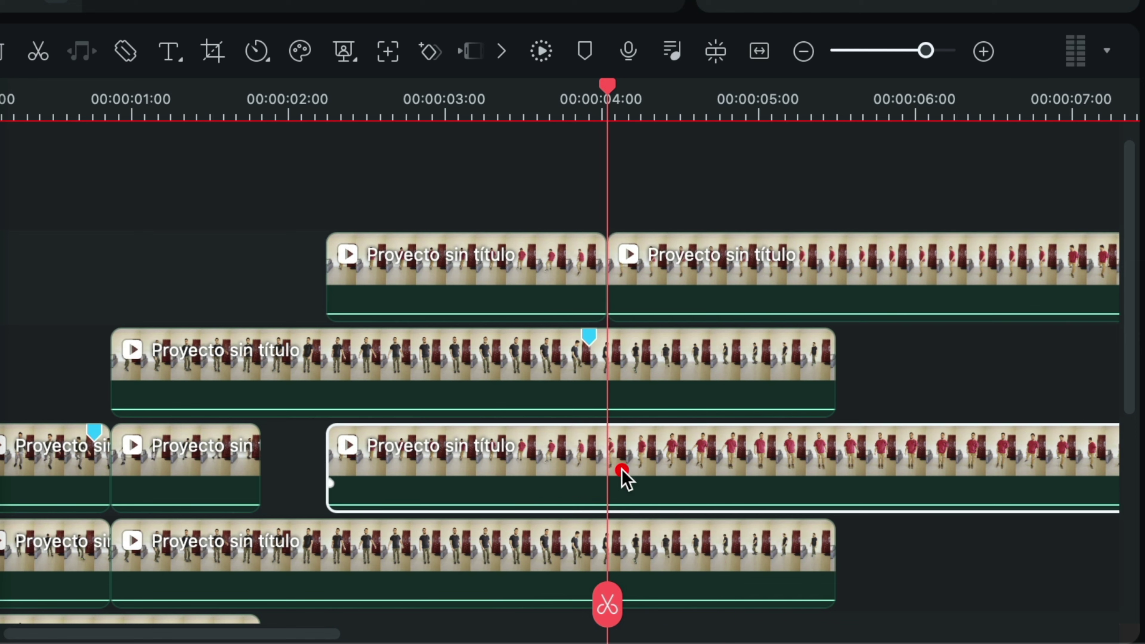
left_click(607, 605)
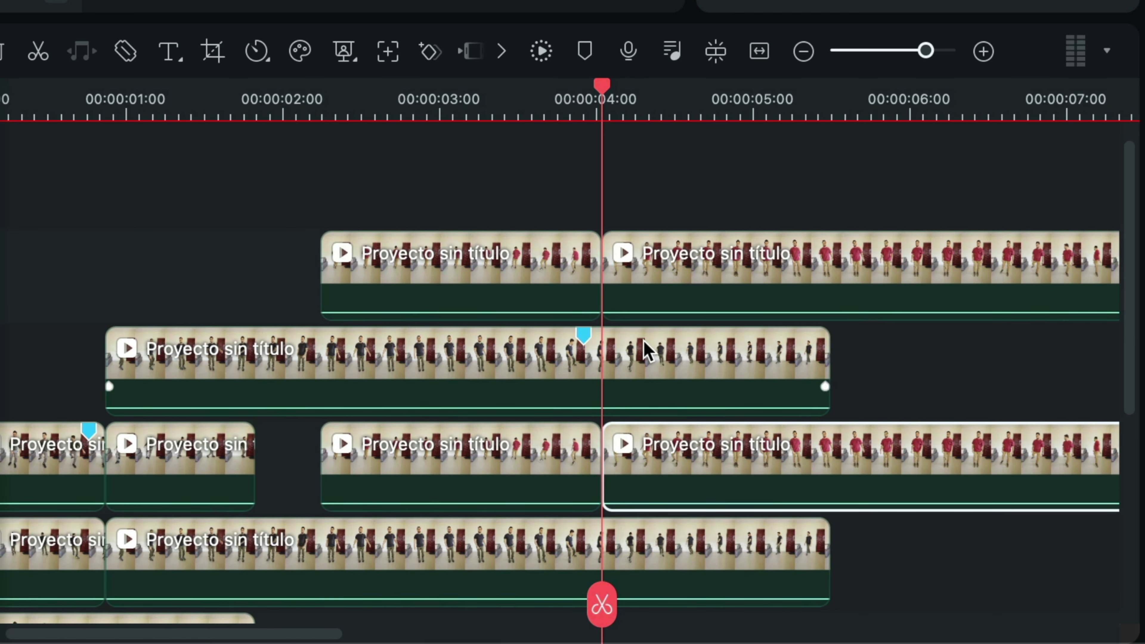
Step: Delete the first red shirt piece on track 4 and move the first piece from track 6 into its place
scroll(510, 461, "up", 1)
left_click(509, 462)
key("BackSpace")
left_click_drag(510, 269, 510, 473)
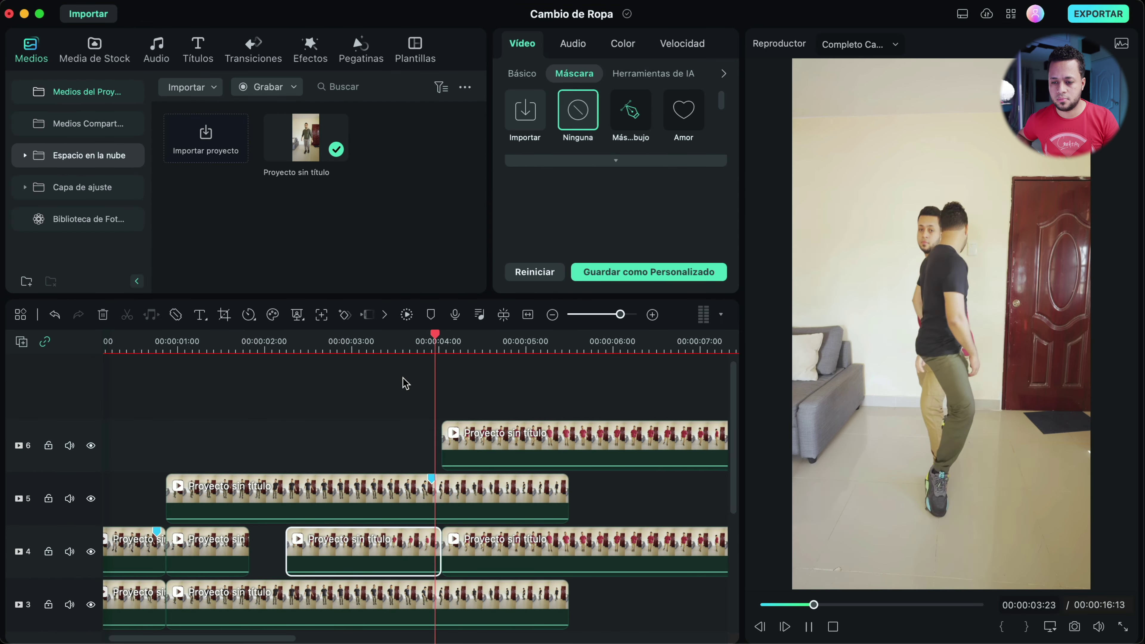
Step: Draw a closed mask on the first red shirt piece on track 4, running down the black-shirted body, and keyframe it at 00:00:03:03
key("space")
left_click_drag(466, 622, 362, 627)
left_click(623, 110)
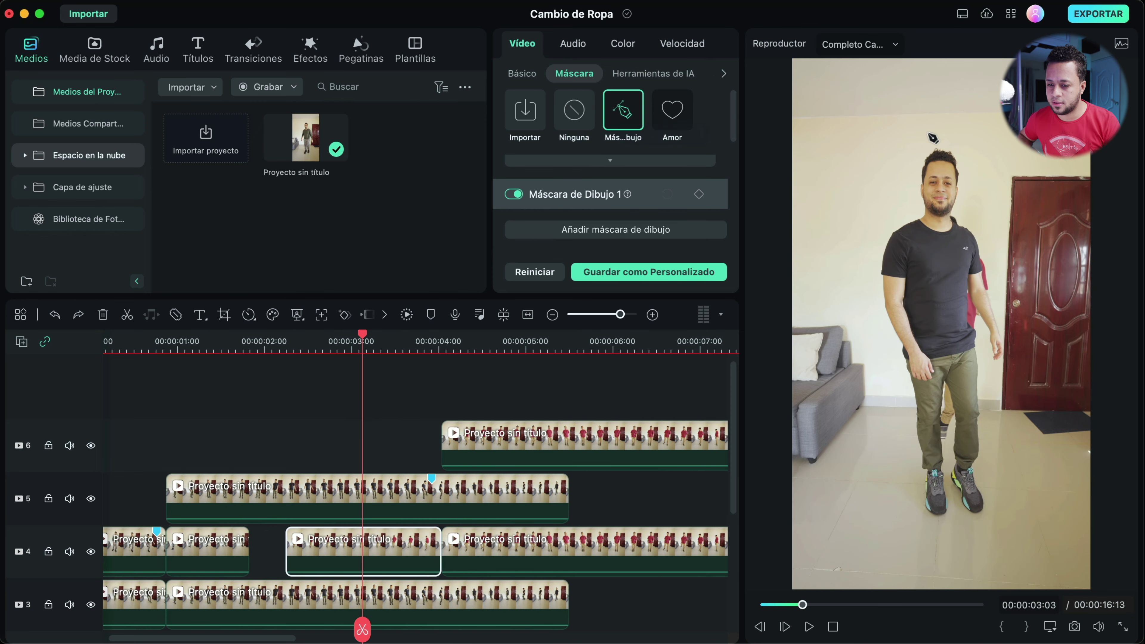
left_click(936, 264)
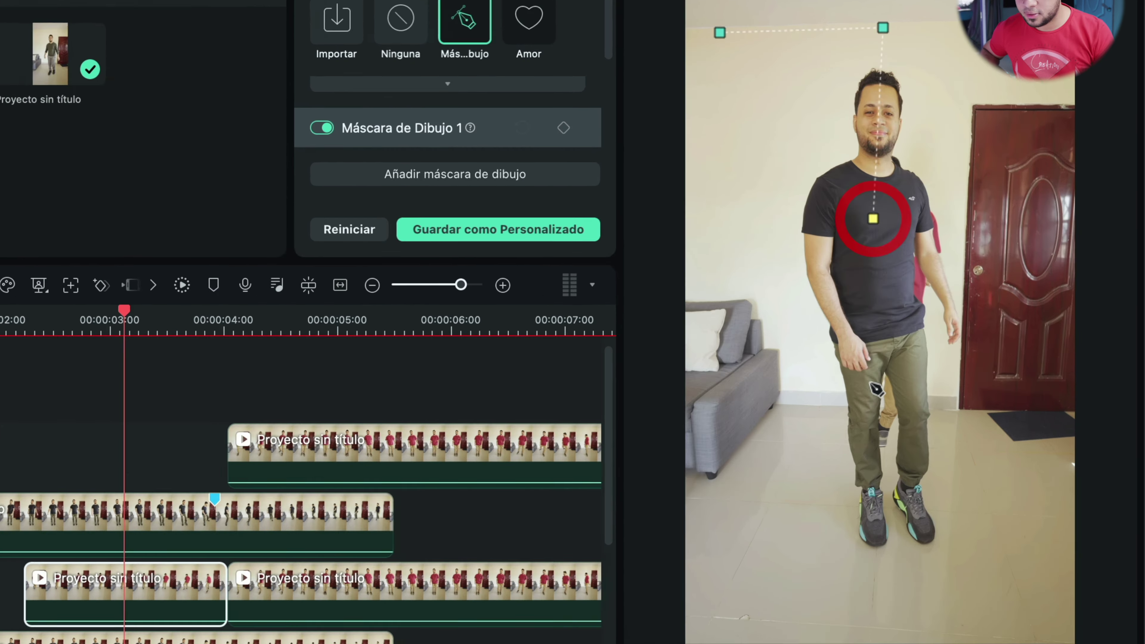
left_click(927, 433)
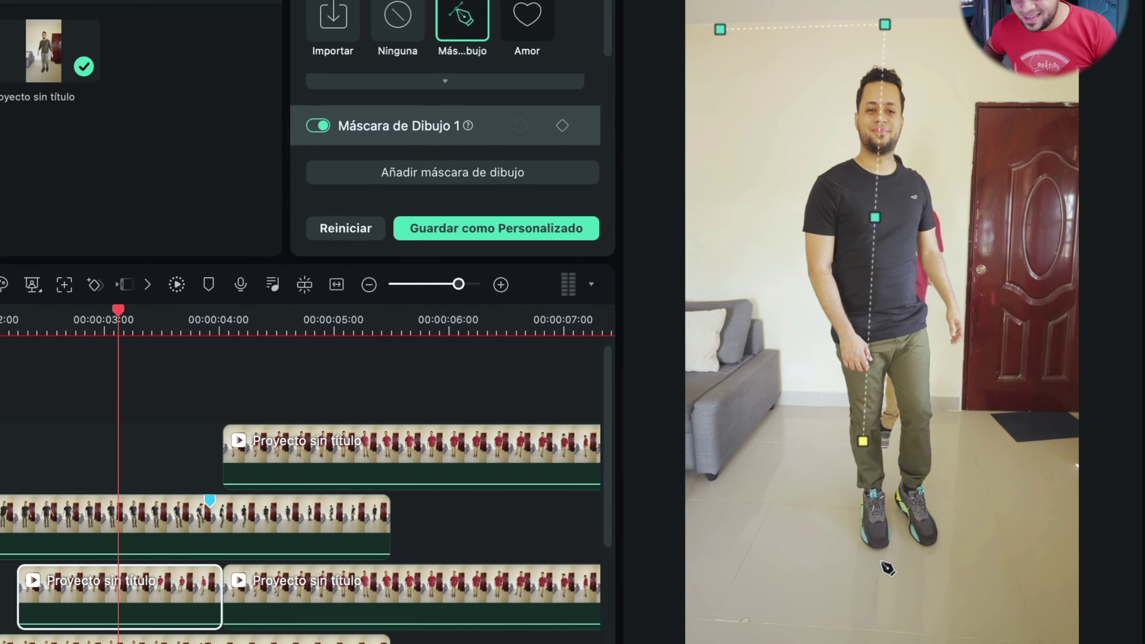
left_click(881, 563)
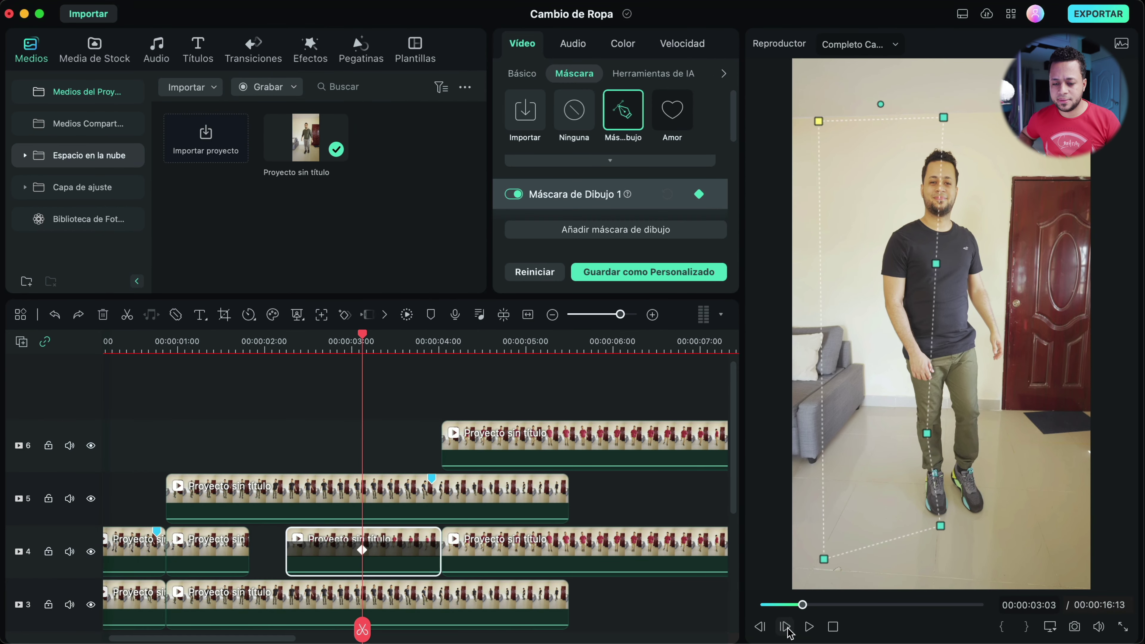
Step: Advance to 00:00:04:00 and reshape the track 4 mask so its edge follows the turning black-shirted body
left_click(786, 627)
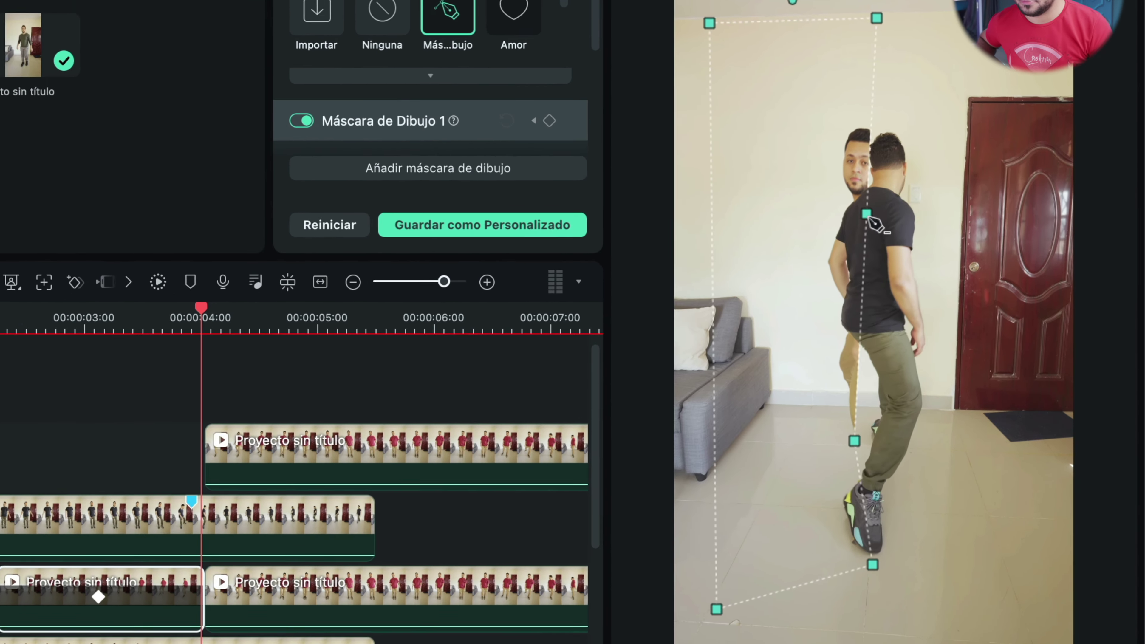
left_click_drag(927, 433, 959, 419)
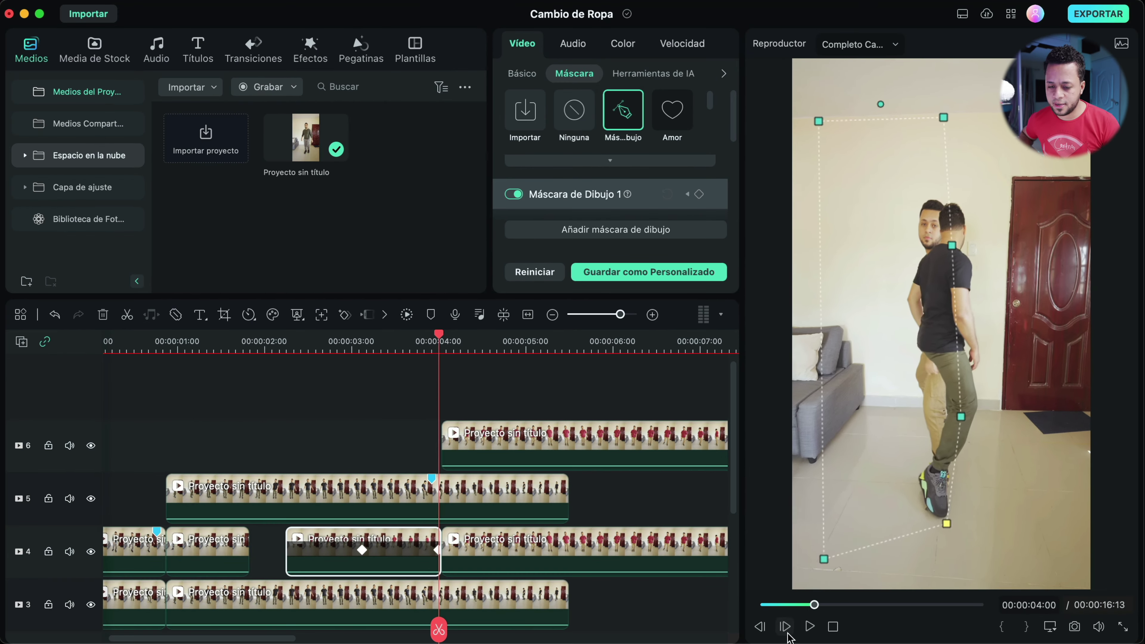
Step: Split the black shirt clip on track 5 at 00:00:04:01
left_click(456, 489)
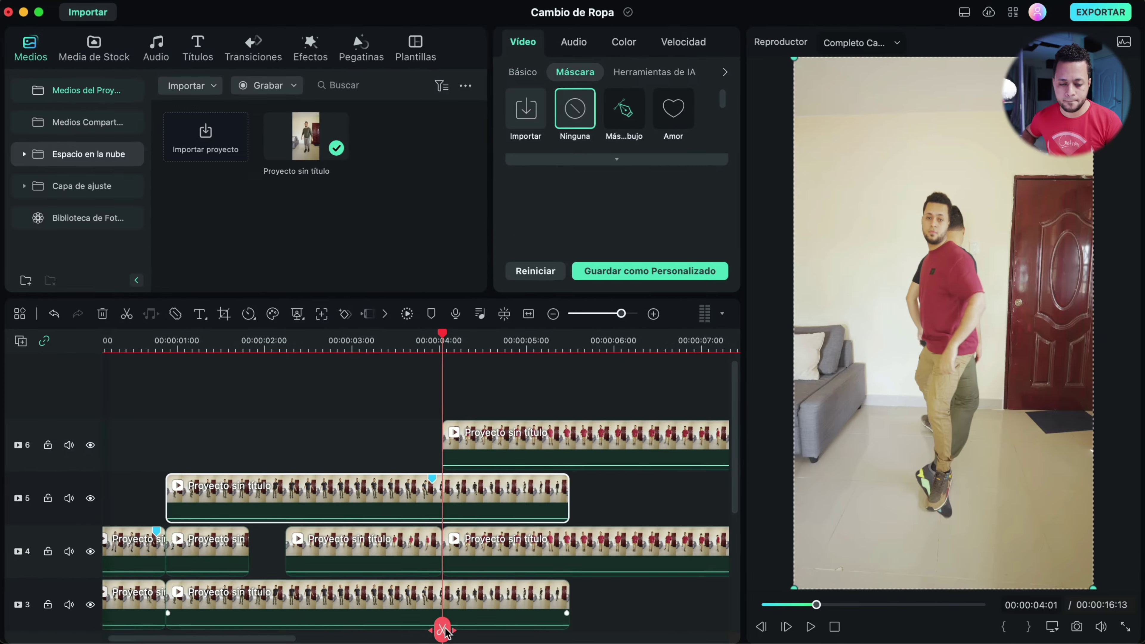
left_click(582, 624)
Step: Draw a closed mask on the second track 5 piece, from the red-shirted man's body across to the door, and keyframe it at 00:00:04:01
left_click(683, 385)
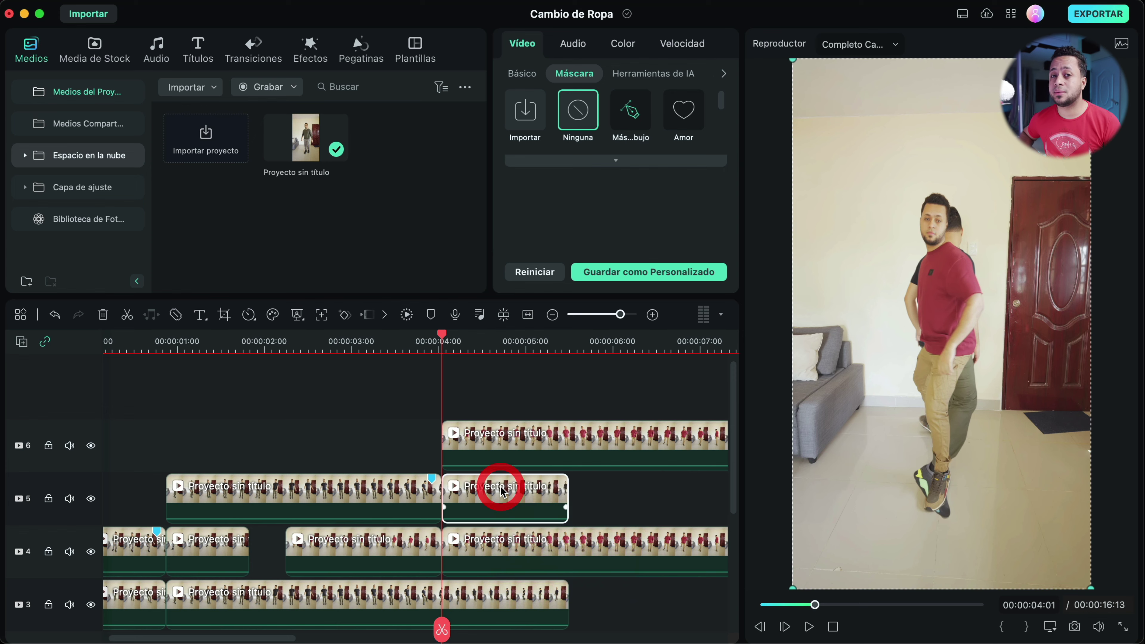
left_click(631, 109)
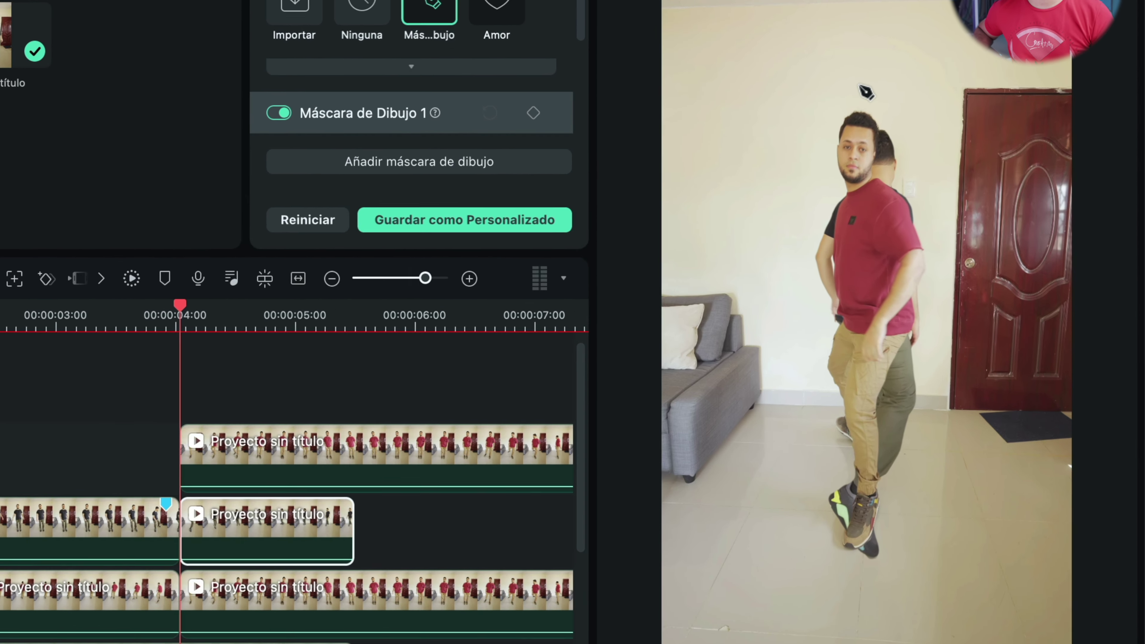
left_click(934, 173)
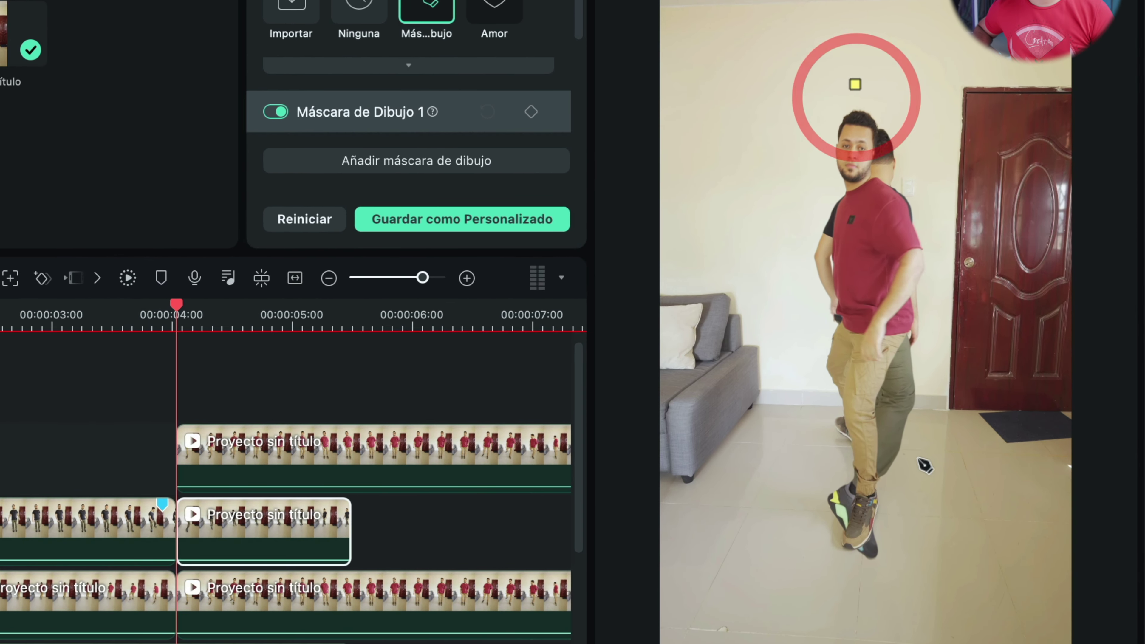
left_click(876, 349)
left_click(864, 484)
left_click(854, 543)
left_click(840, 579)
left_click(983, 577)
left_click(1011, 90)
left_click(855, 84)
left_click(531, 111)
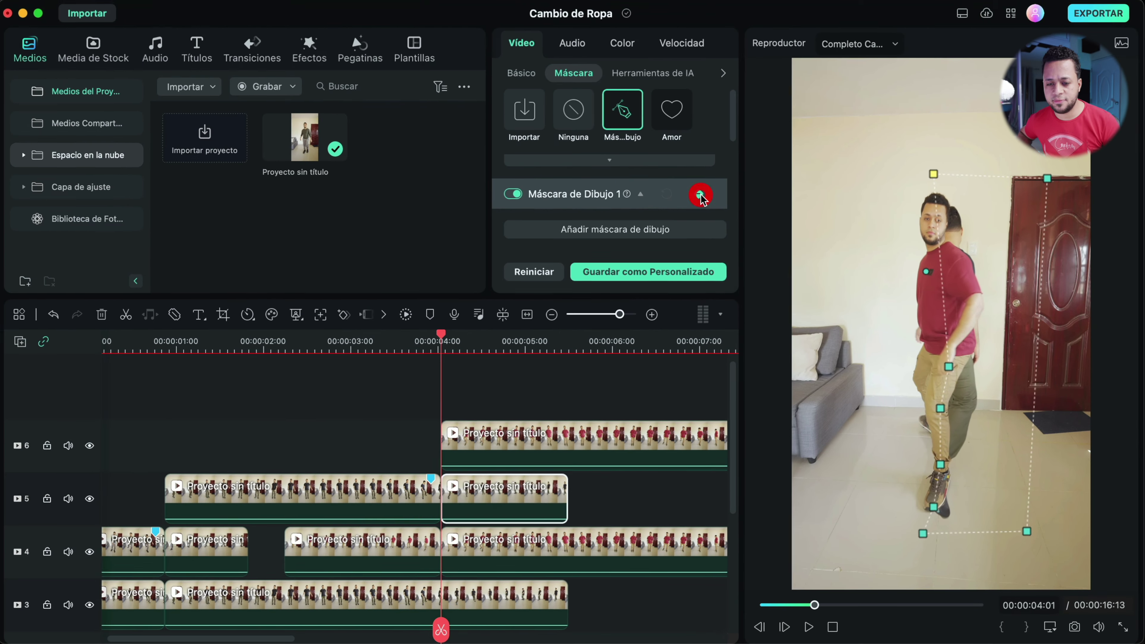
Step: Advance through the turn and reshape the second track 5 piece's mask at two more points so the black-shirted body stays hidden behind the red-shirted man
left_click(785, 627)
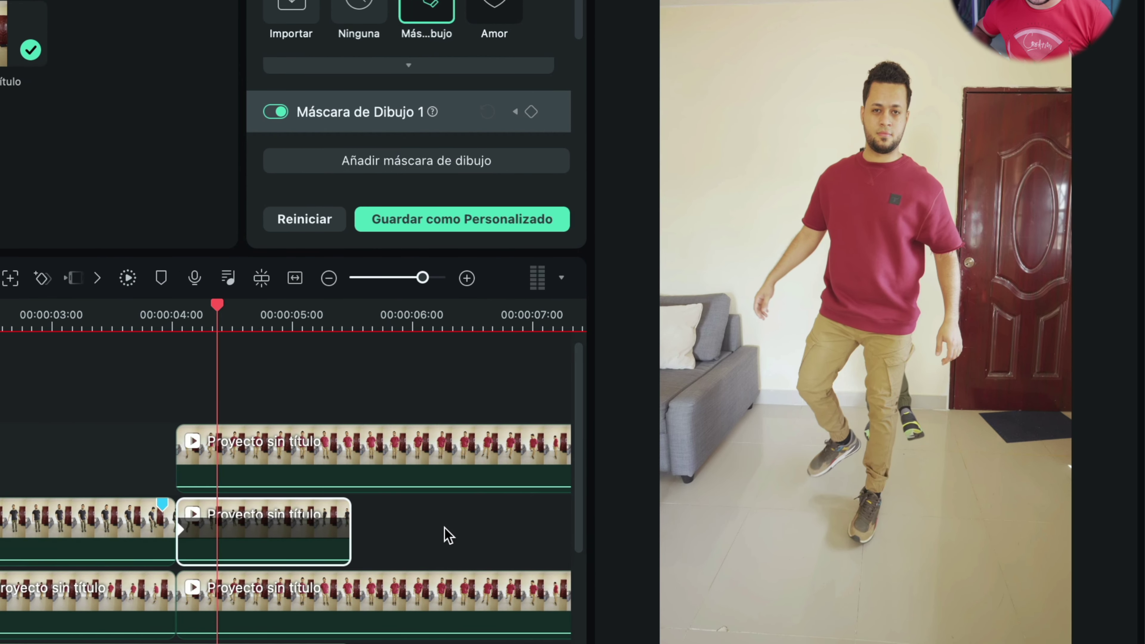
left_click(216, 534)
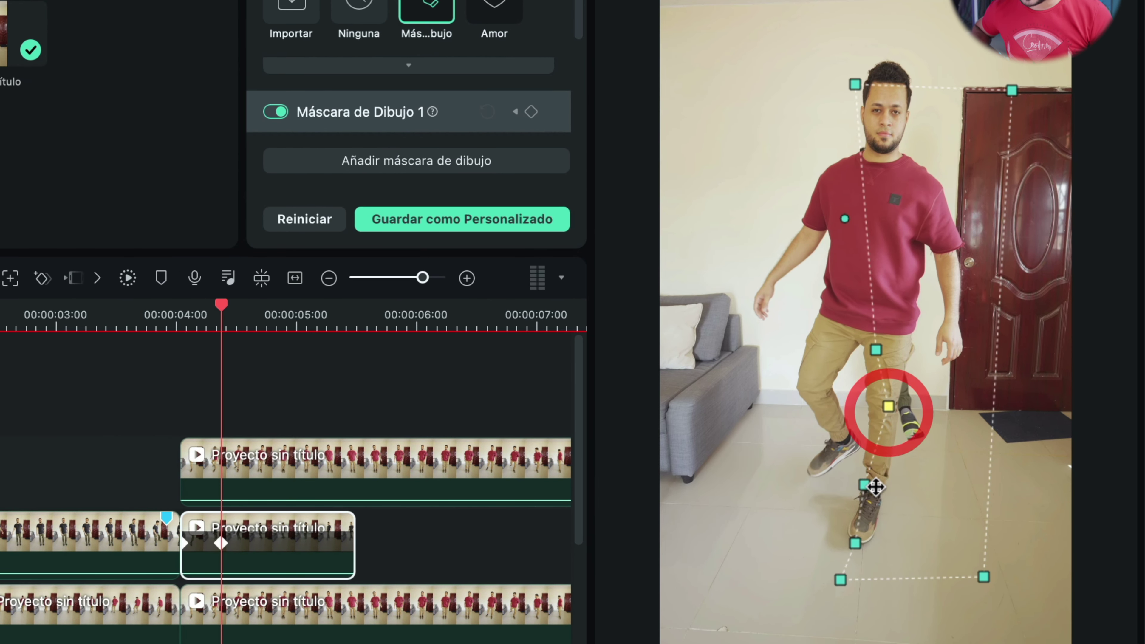
key("space")
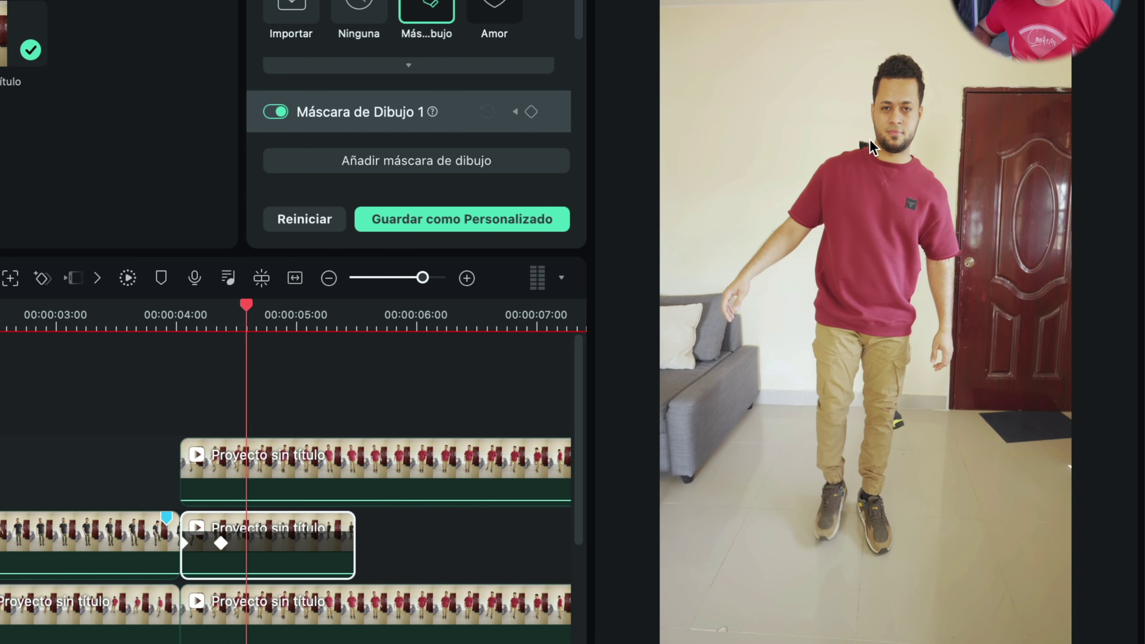
left_click(264, 539)
left_click(890, 89)
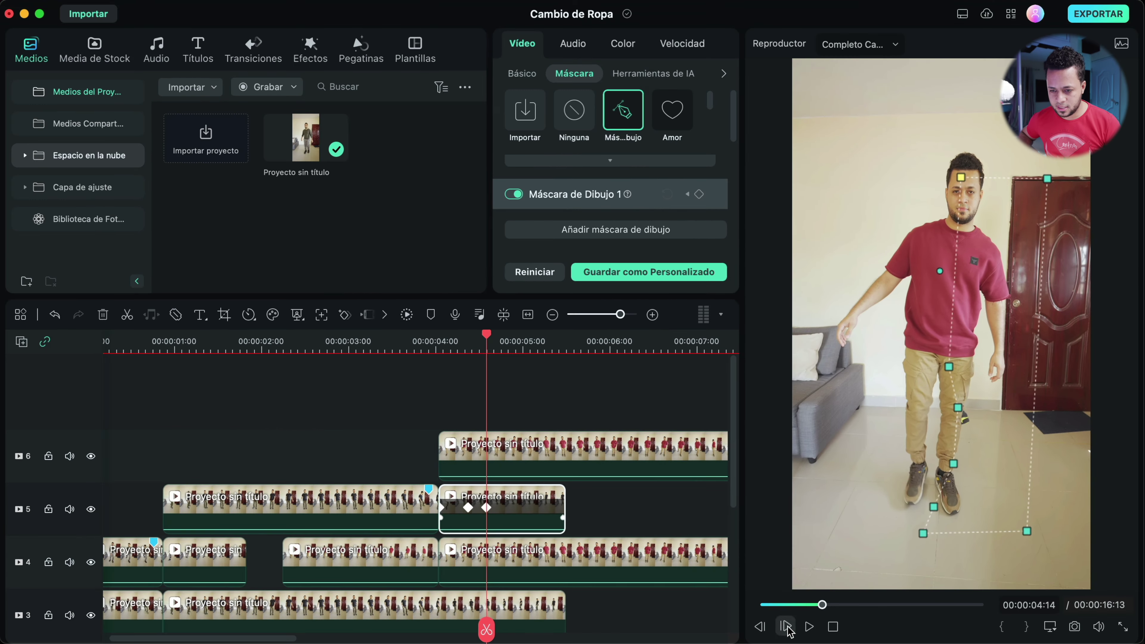
Step: Trim the end of the second track 5 piece to about 00:00:05:00 and play back the black-to-red shirt change
left_click(786, 622)
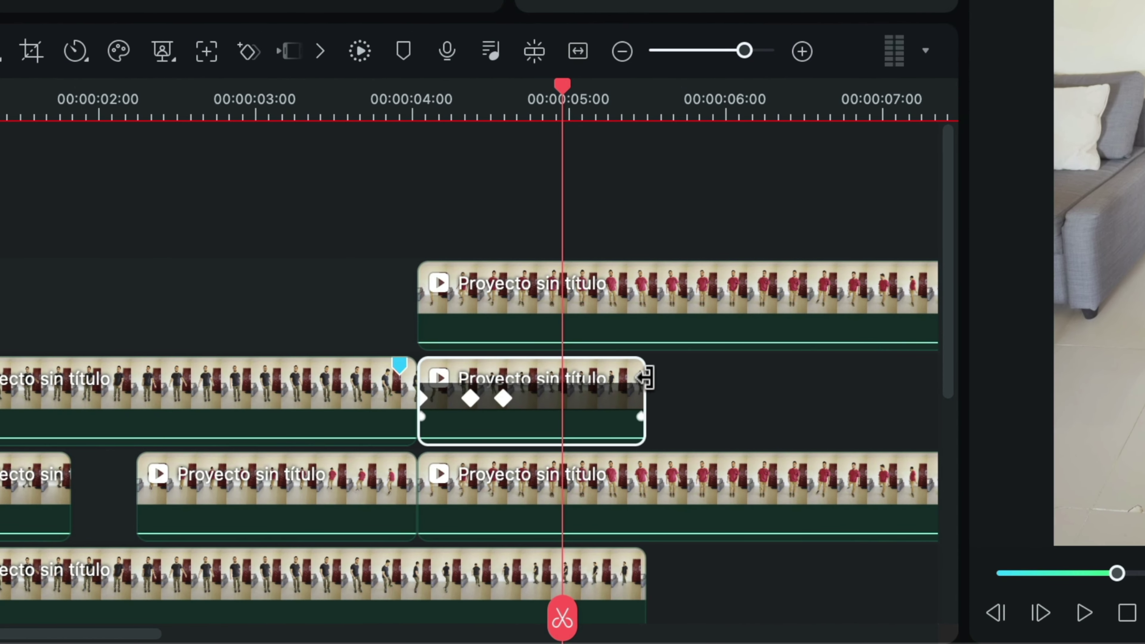
left_click_drag(646, 378, 572, 398)
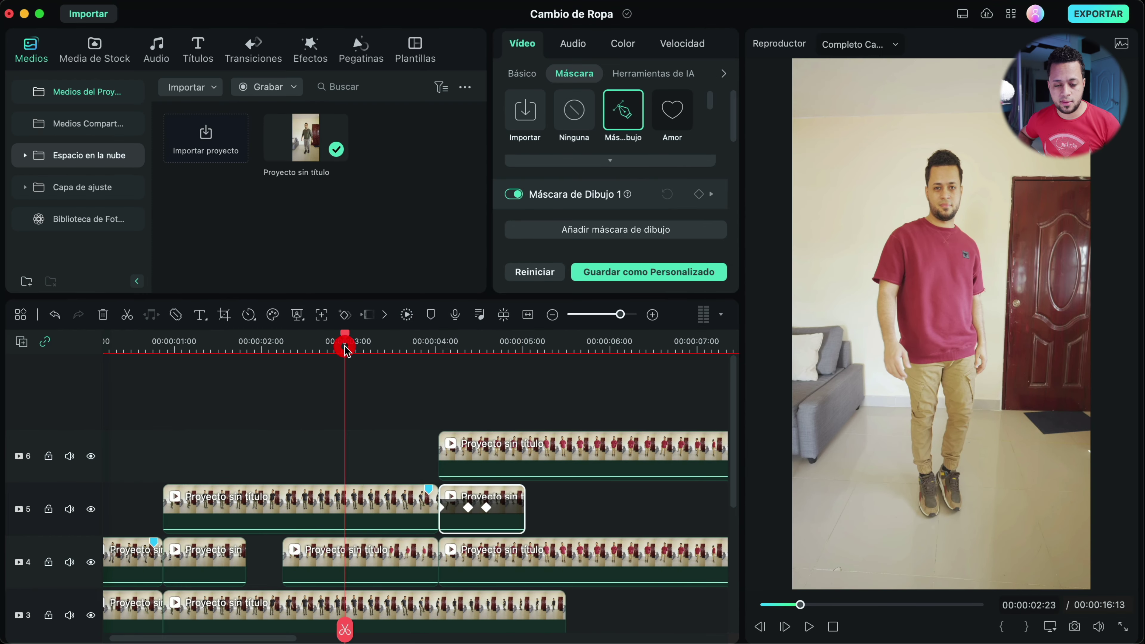
left_click(345, 351)
key("space")
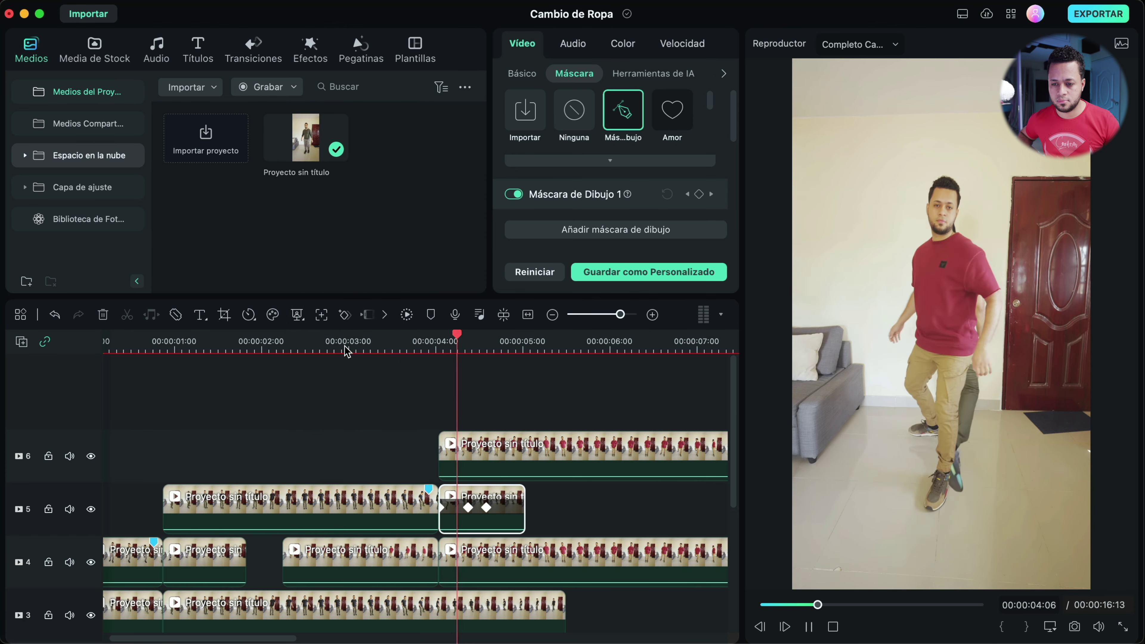
key("space")
Step: Move the green-shirt clips on tracks 5 and 7 earlier over the red-shirt clips and mark the red-shirt turn on track 6 at 00:00:07:04
scroll(462, 470, "right", 5)
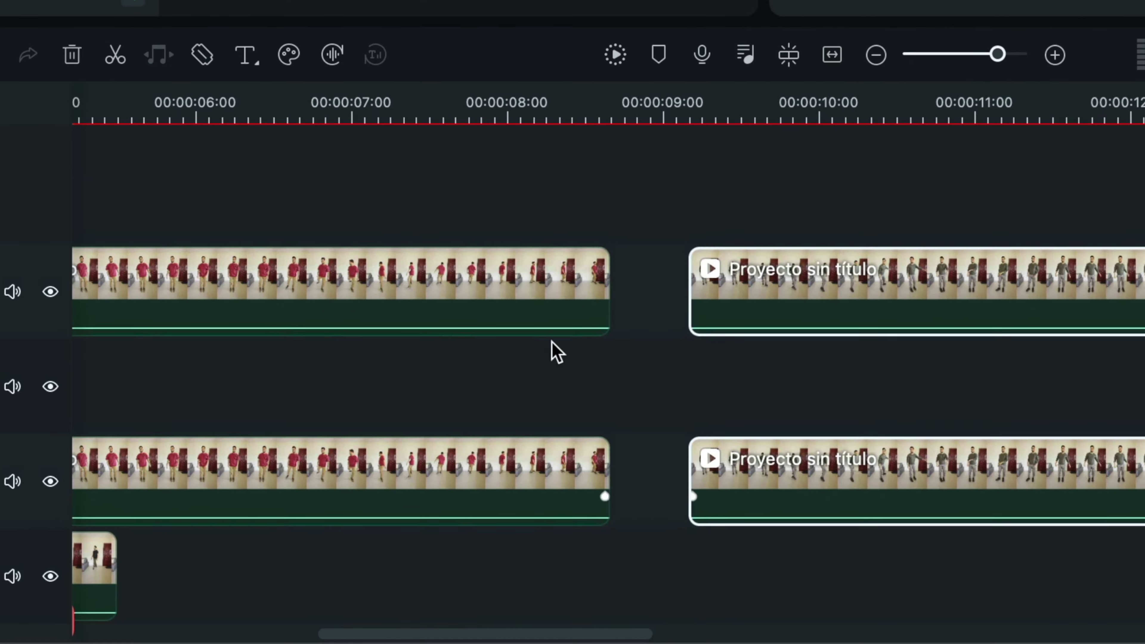
left_click_drag(579, 411, 382, 335)
left_click(338, 356)
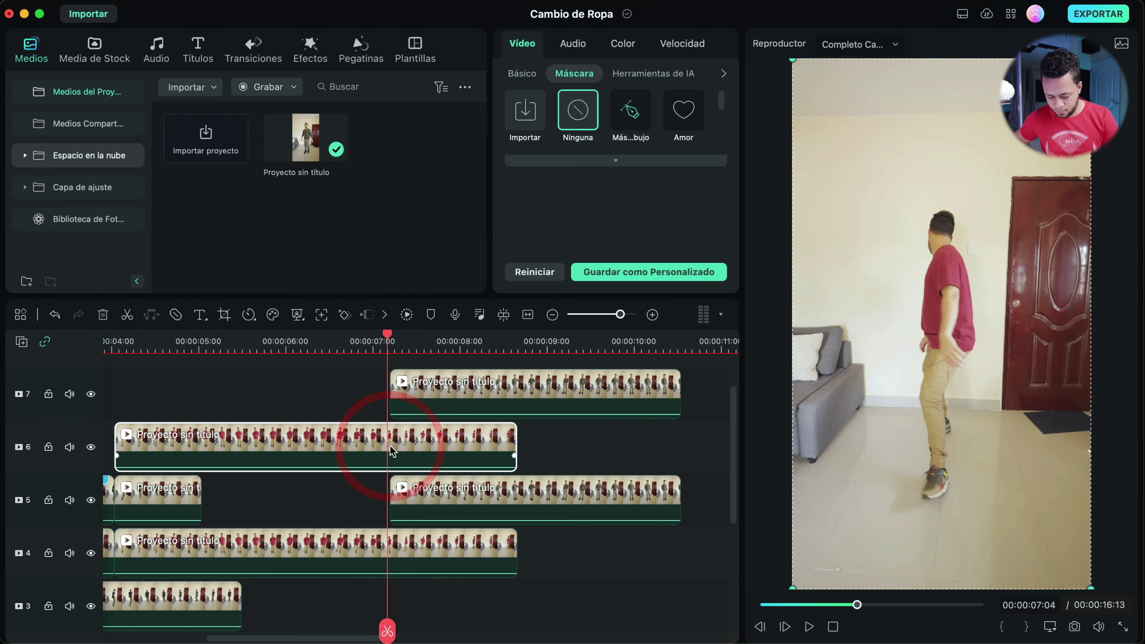
Step: Slide both green-shirt clips earlier so their turn at 00:00:08:03 lines up with the track 6 marker, and play back the alignment
left_click_drag(405, 341, 478, 341)
left_click(479, 388)
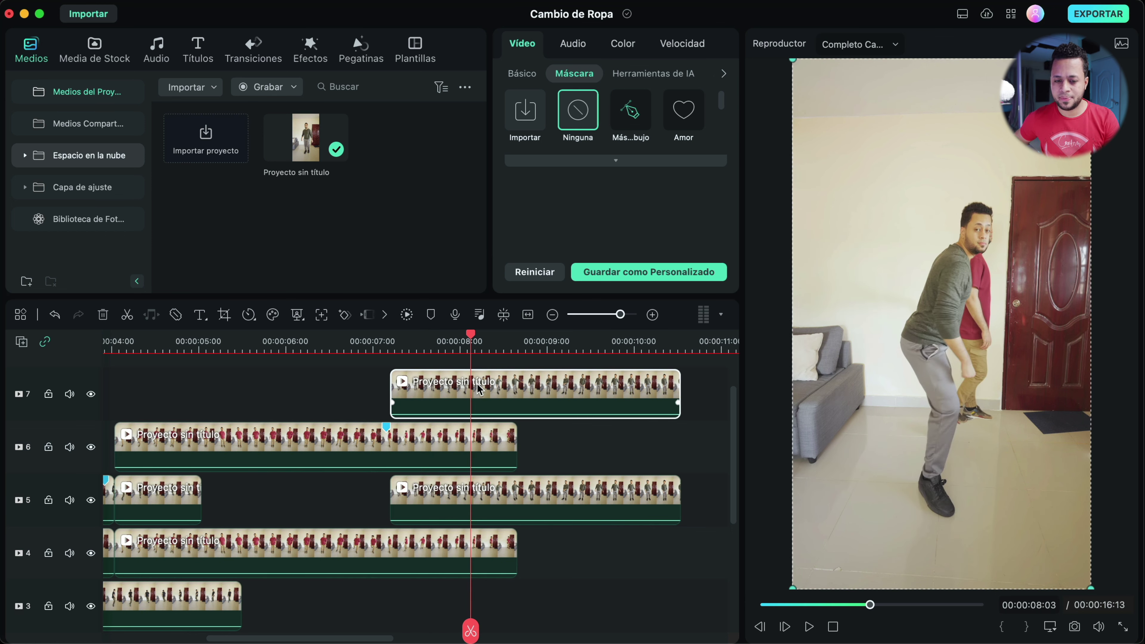
left_click(500, 502, "super")
left_click_drag(526, 497, 443, 496)
left_click(271, 352)
key("space")
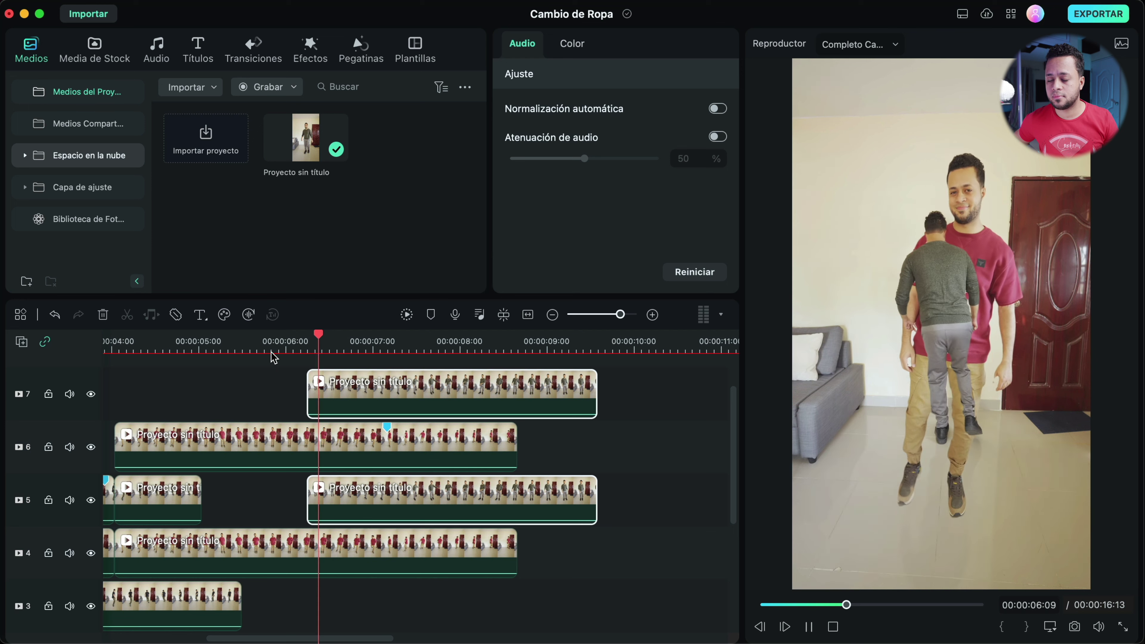
key("space")
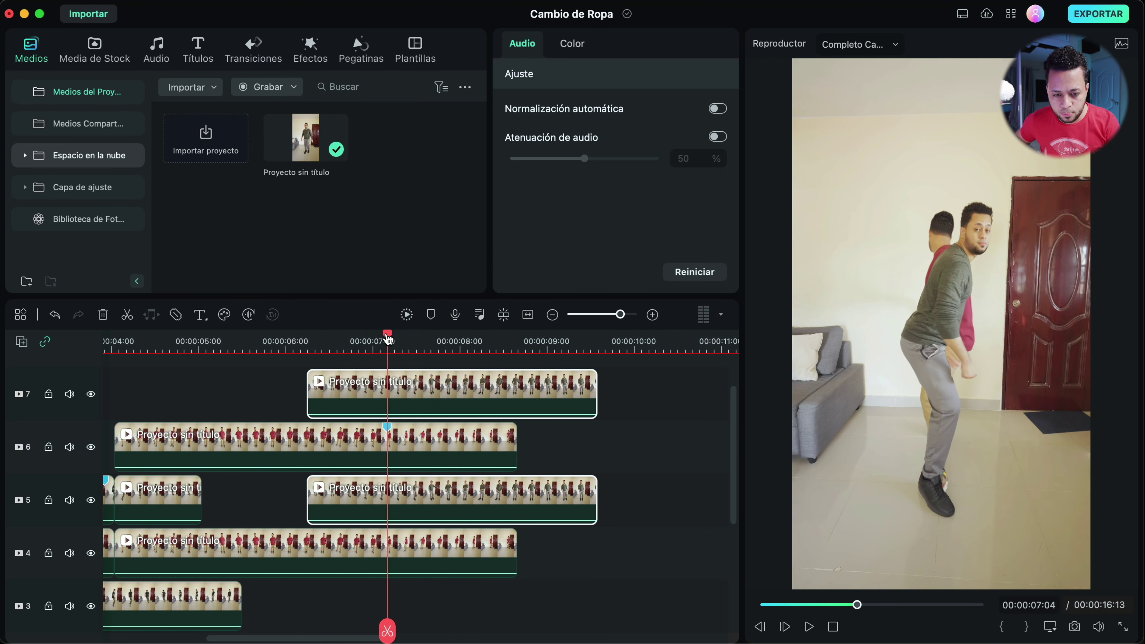
Step: Split the green-shirt clips on tracks 7 and 5 at 00:00:07:01 and delete the first piece on track 7
mouse_move(391, 336)
left_mouse_down()
mouse_move(357, 339)
mouse_move(378, 343)
left_mouse_up()
left_click(387, 402)
left_click(376, 629)
left_click(576, 391)
left_click(563, 620)
left_click(503, 366)
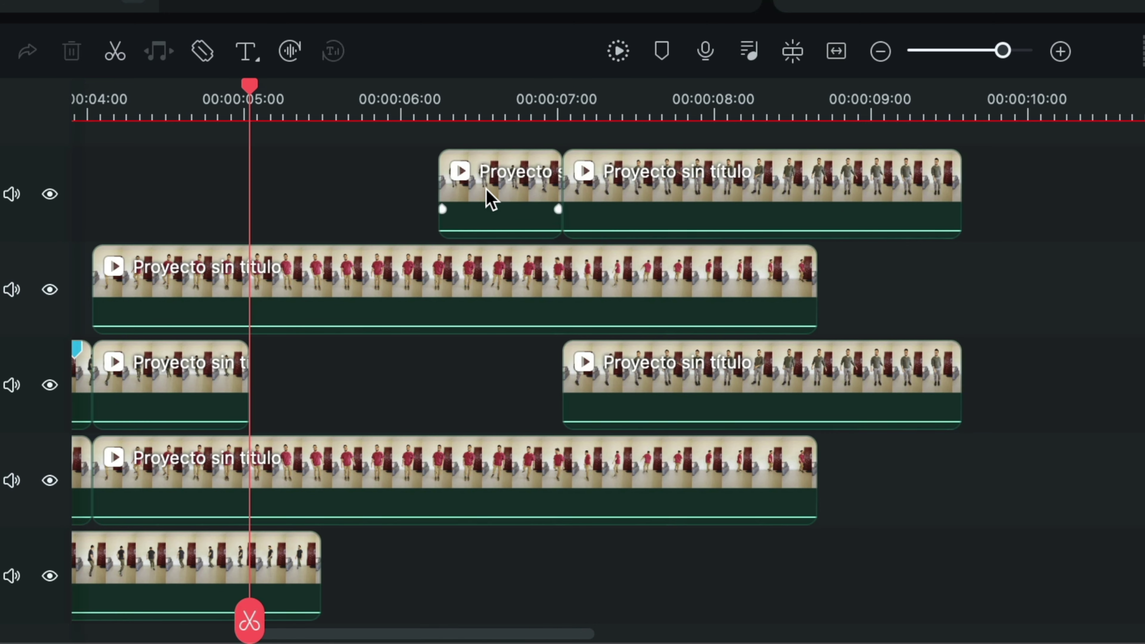
left_click_drag(485, 197, 480, 359)
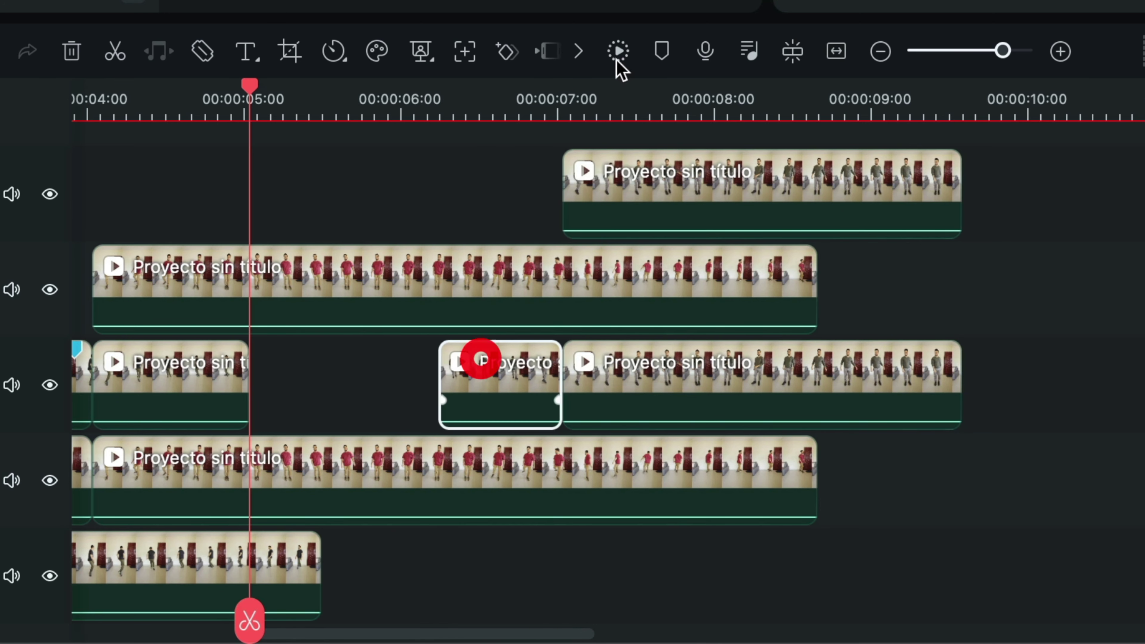
Step: Draw a closed, keyframed mask on the first green-shirt piece of track 5 at 00:00:06:06, and reshape it along the red-shirted body near the piece's end
left_click(482, 99)
left_click(624, 113)
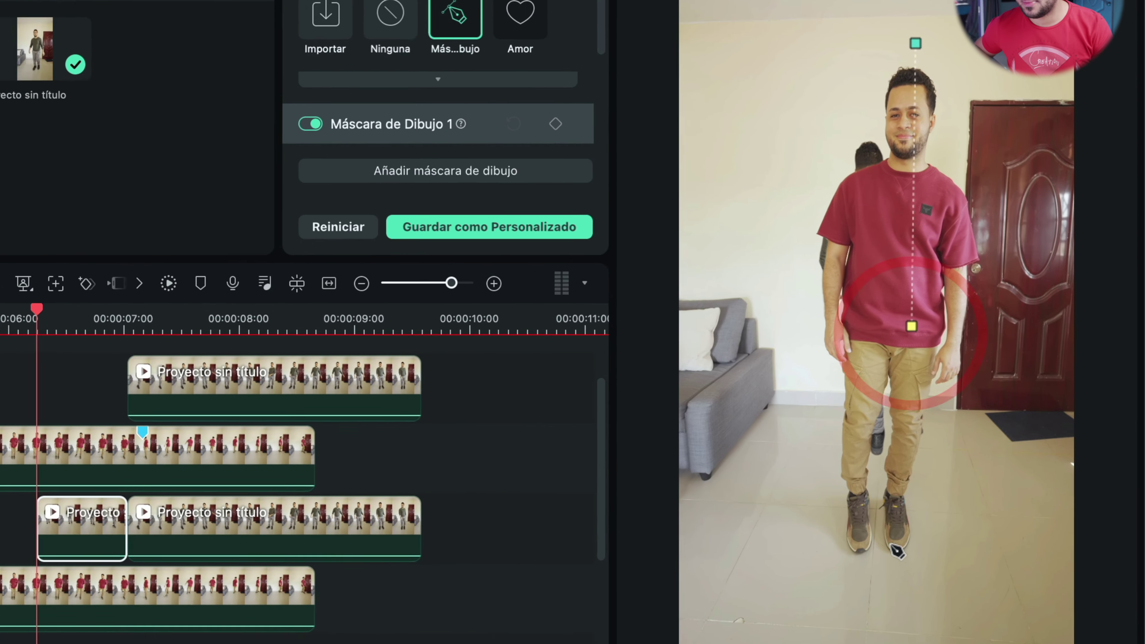
left_click(951, 519)
left_click(947, 568)
left_click(1060, 542)
left_click(1039, 31)
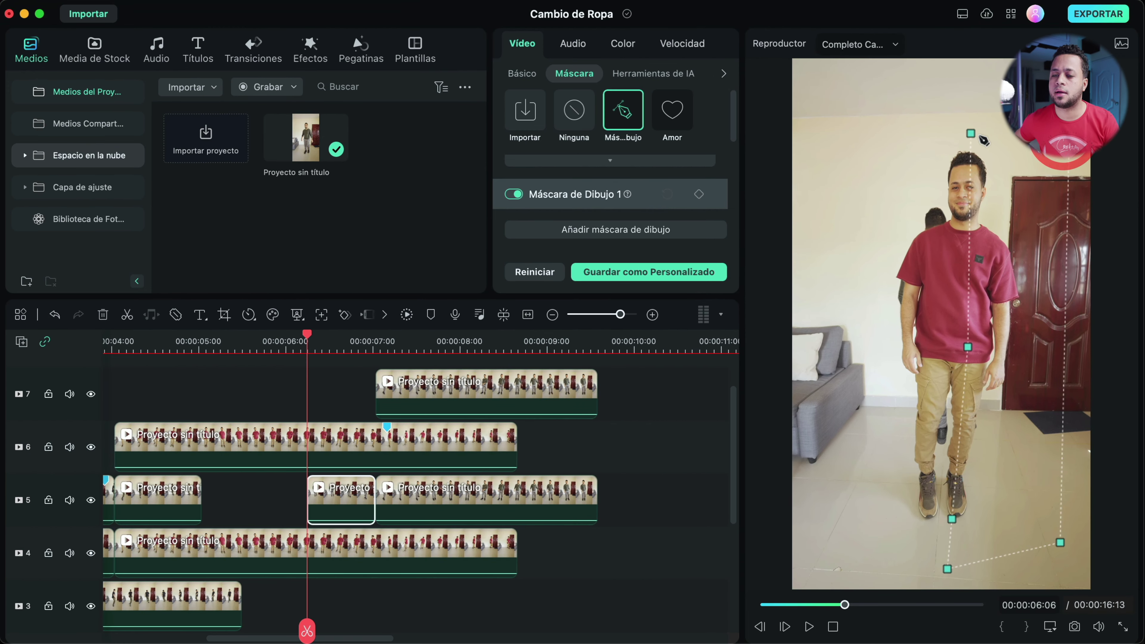
left_click(785, 627)
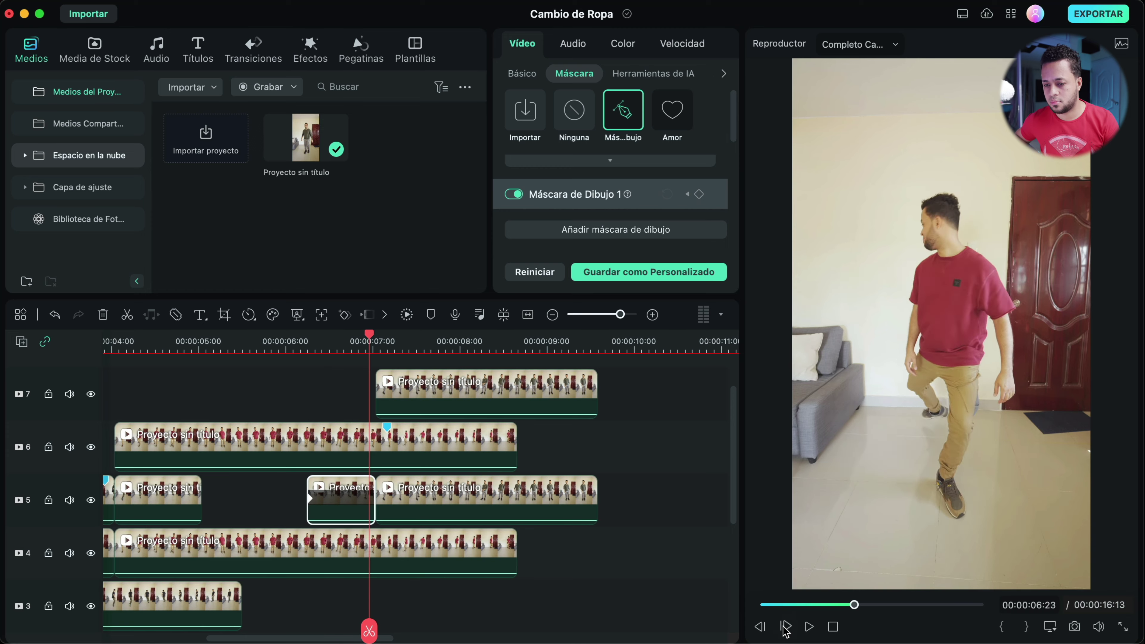
left_click(362, 488)
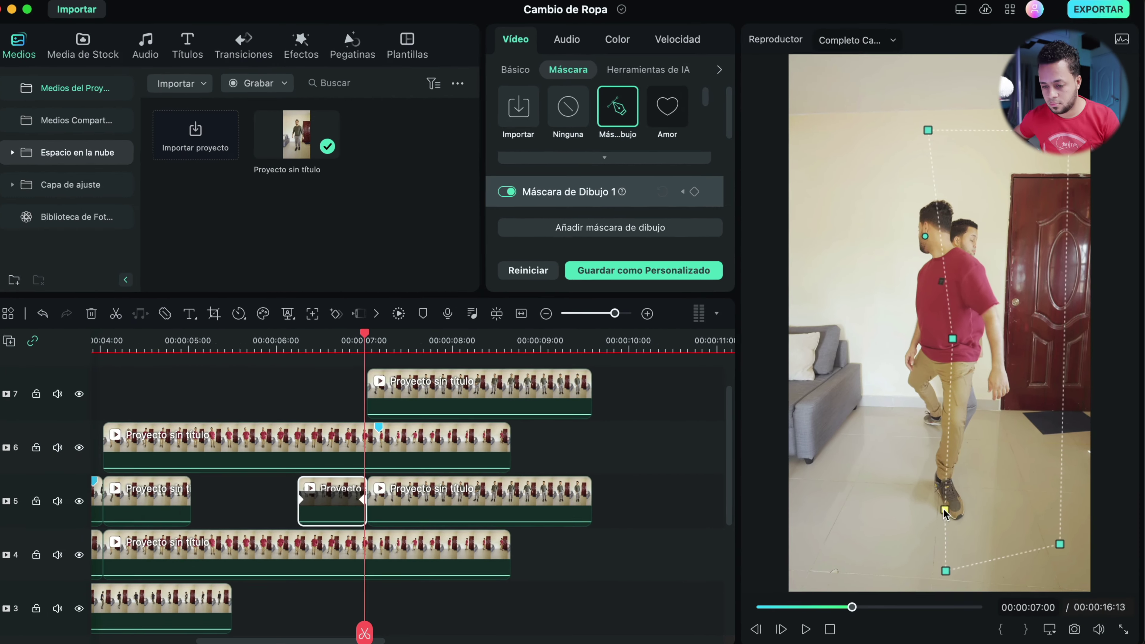
Step: Split the red-shirt clip on track 6 at 00:00:07:01 and draw a closed, keyframed mask down the green-shirted body on its second piece
left_click(105, 435)
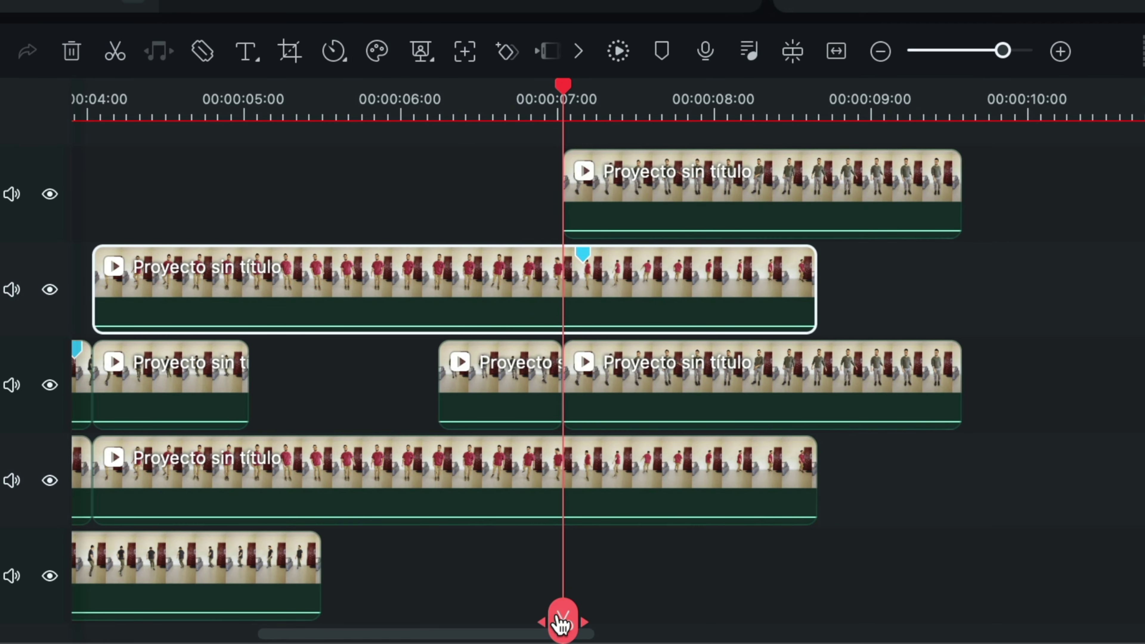
left_click(562, 622)
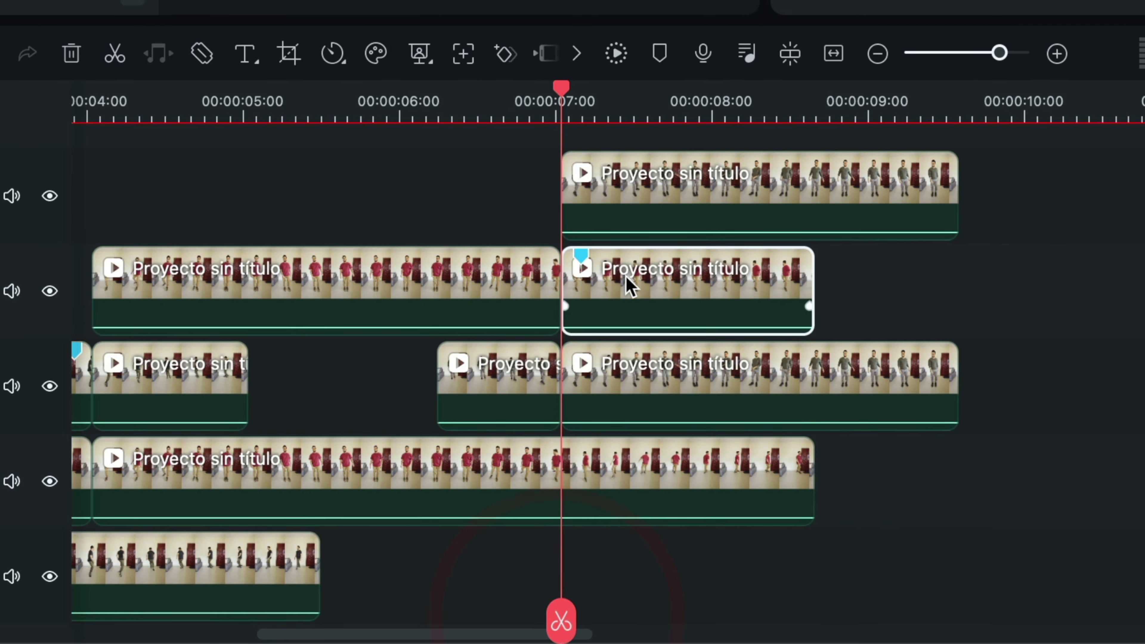
left_click(626, 281)
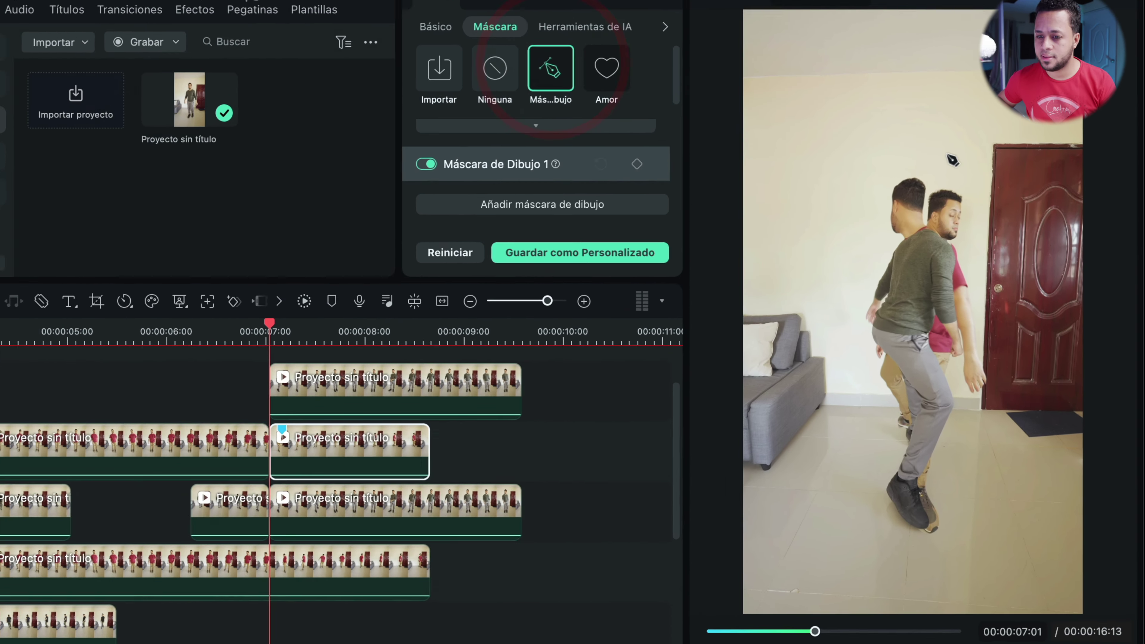
left_click(982, 182)
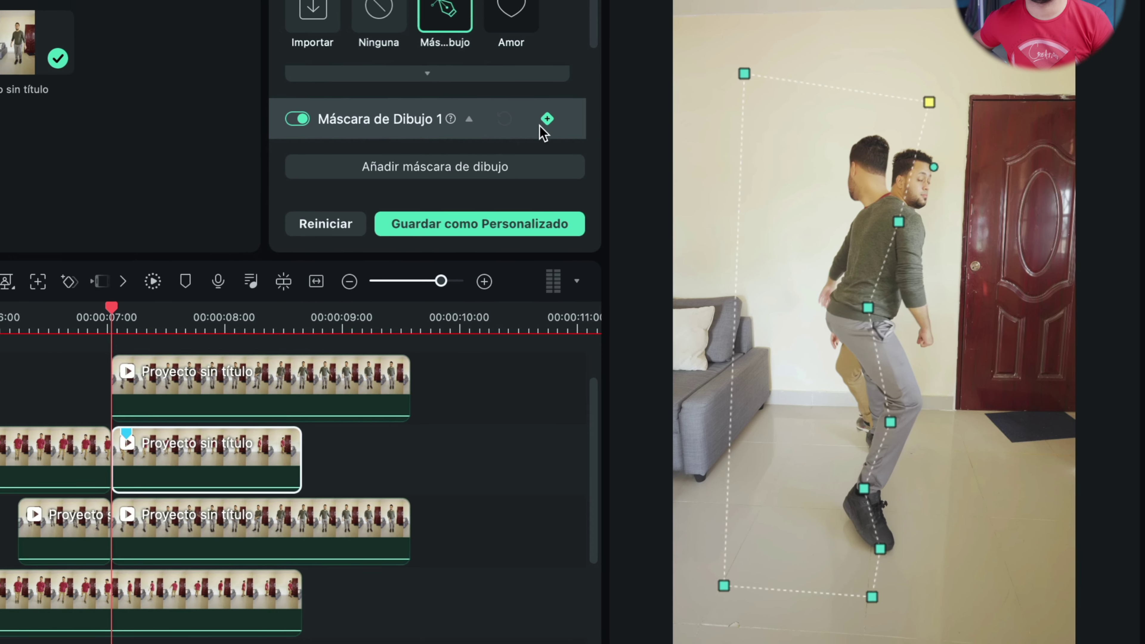
left_click(531, 111)
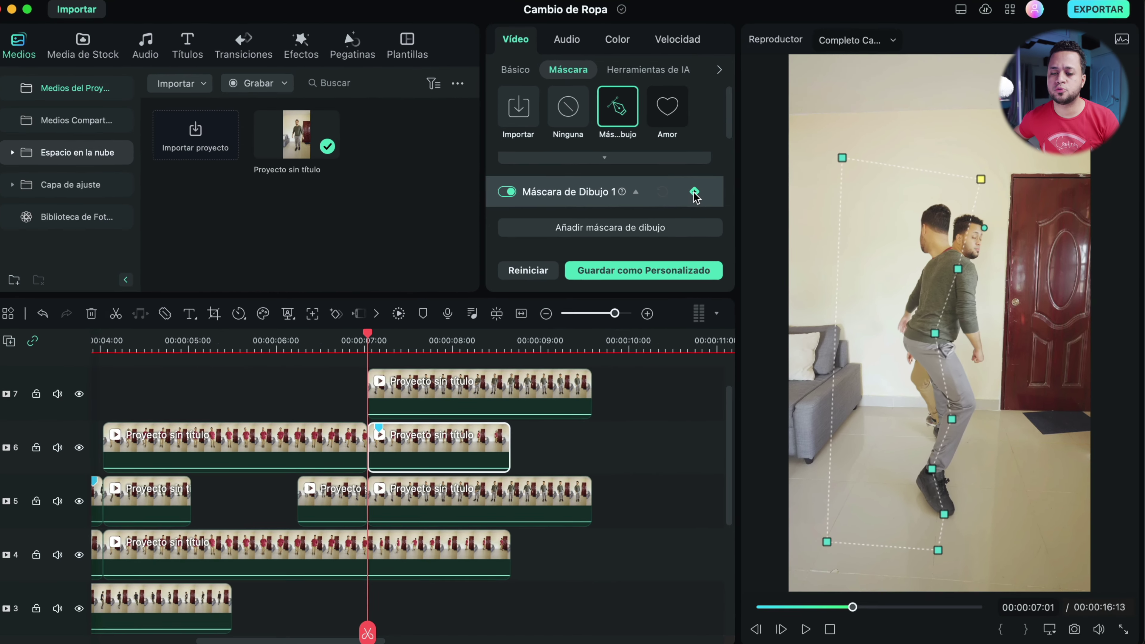
Step: Reshape the track 6 mask along the green-shirted body at 00:00:07:10 and trim the masked piece's end to 00:00:07:19
left_click(807, 625)
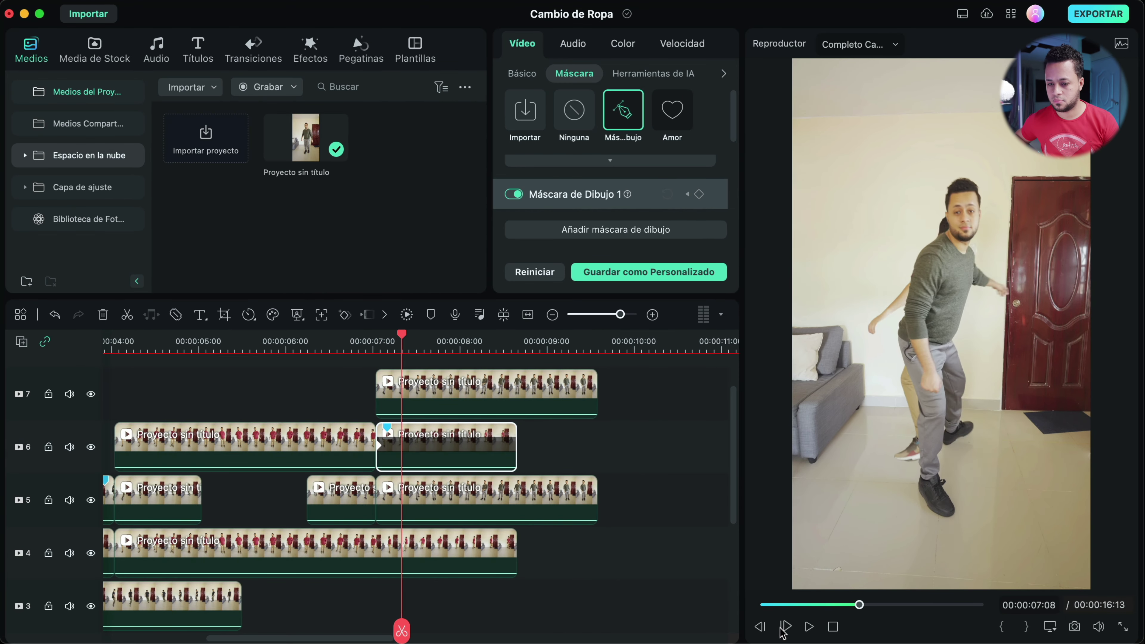
left_click(452, 455)
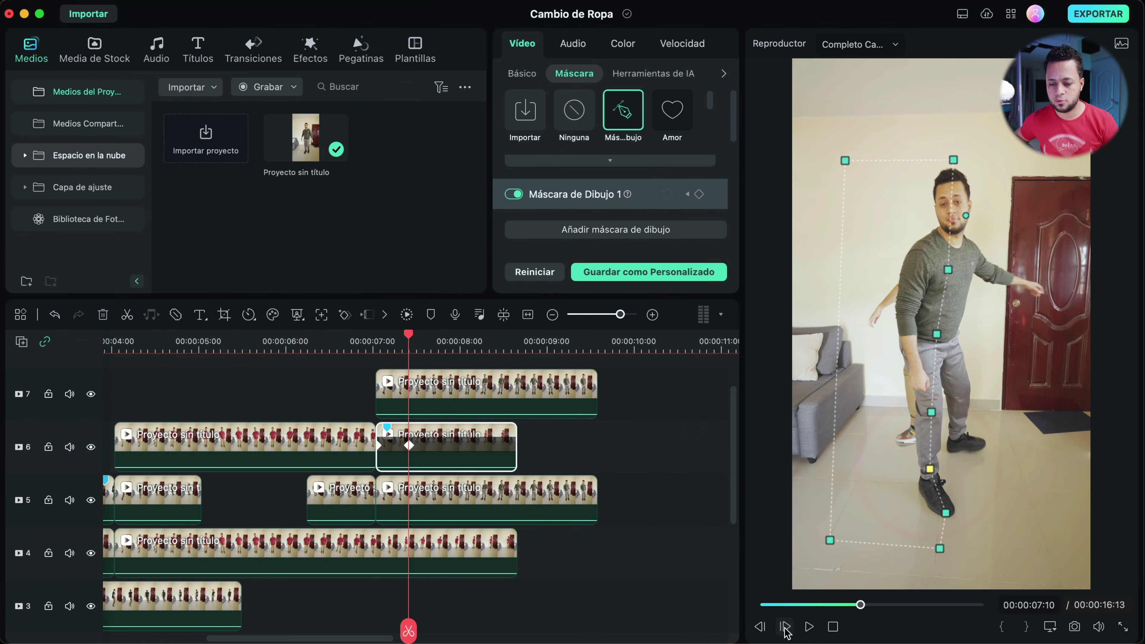
left_click(785, 625)
left_click_drag(514, 433, 441, 444)
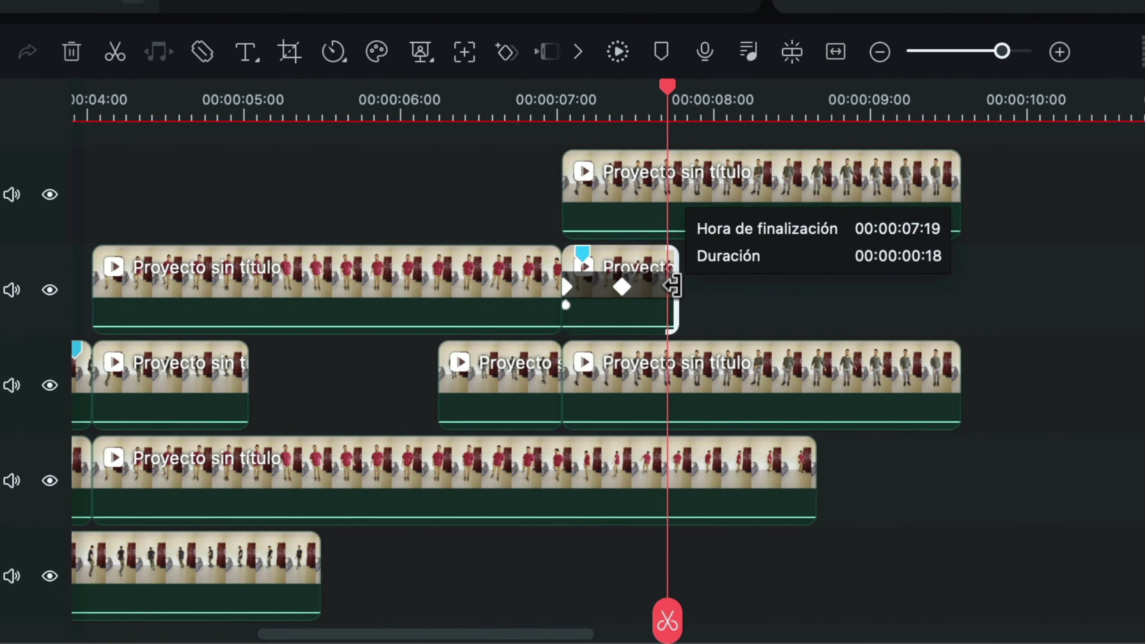
left_click_drag(673, 284, 673, 285)
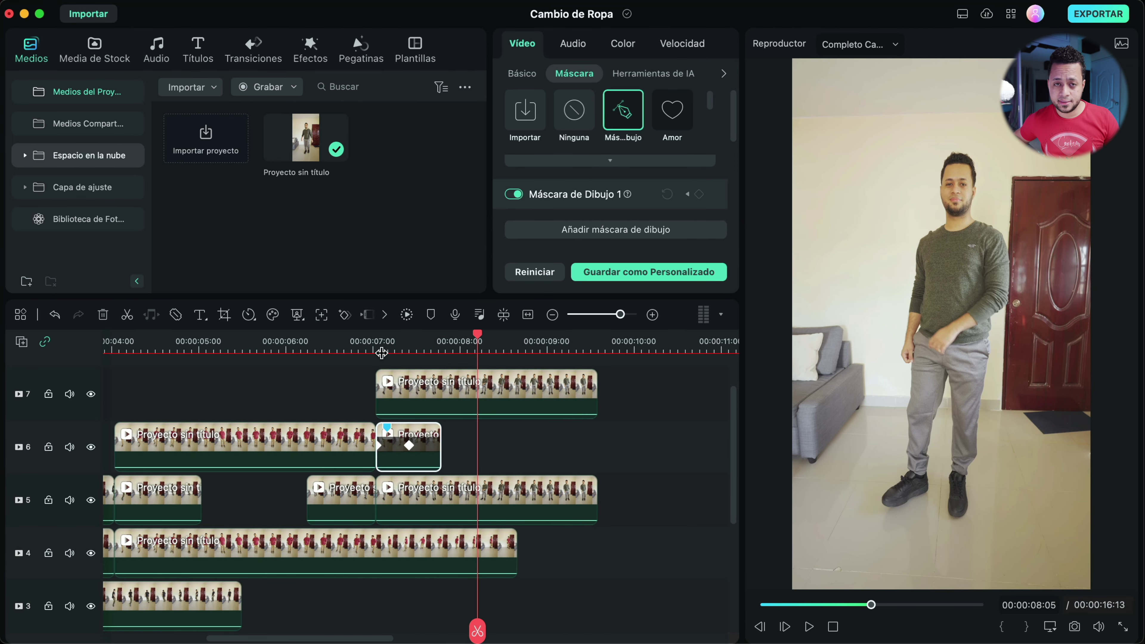
Step: Trim the end of the frozen background clip on track 1 to the end of the green-shirt clips at 00:00:09:13
key("shift+z")
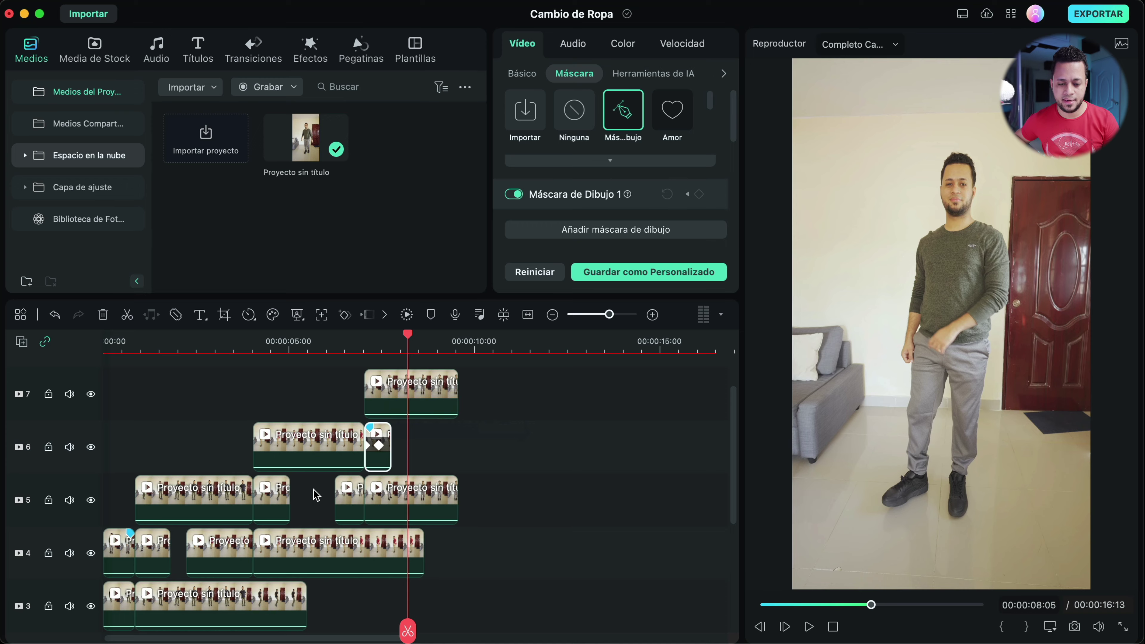
scroll(317, 495, "down", 3)
left_click(457, 570)
left_click(539, 615)
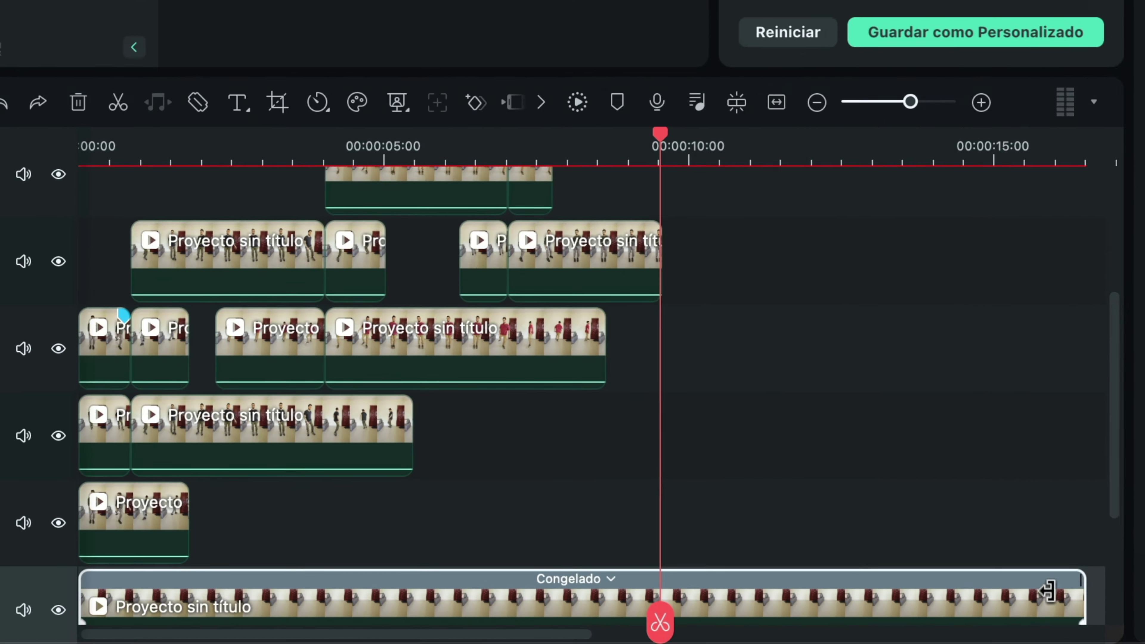
left_click_drag(715, 616, 459, 617)
left_click_drag(711, 595, 707, 595)
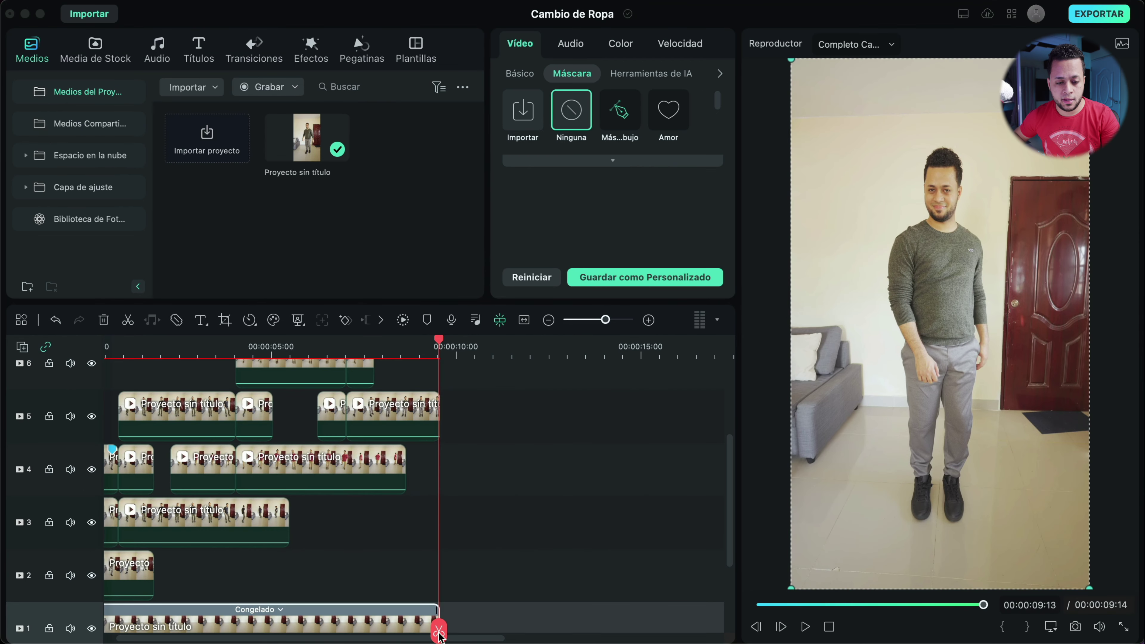
Step: Adjust the knee-level point of the first track 3 piece's mask onto the front leg at 00:00:00:14, and play back the first clothing change
key("space")
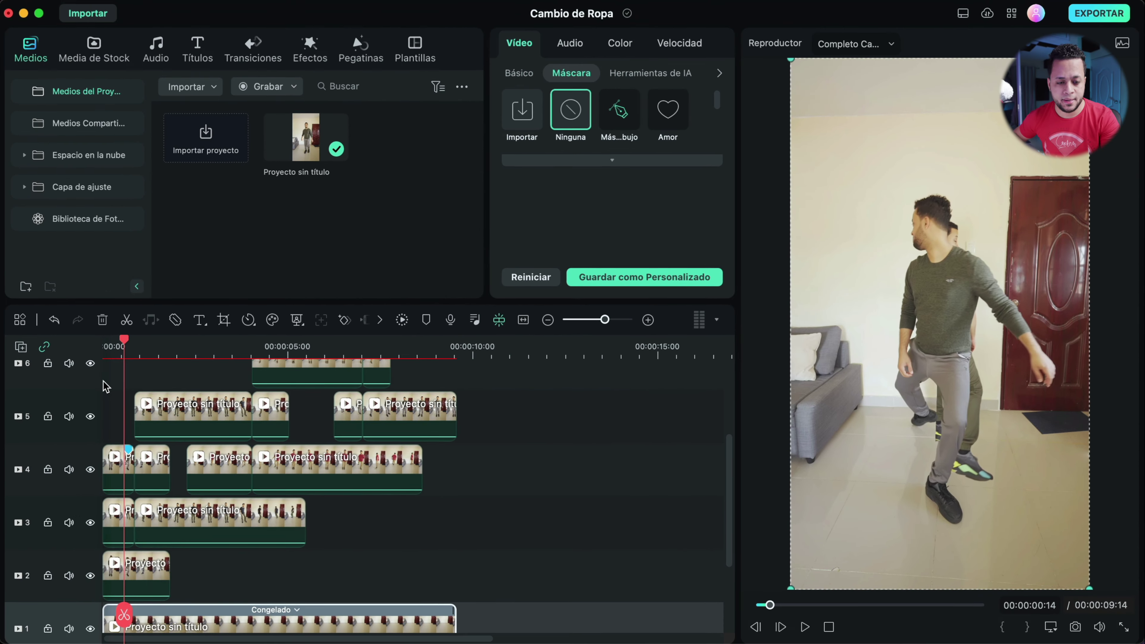
left_click(120, 531)
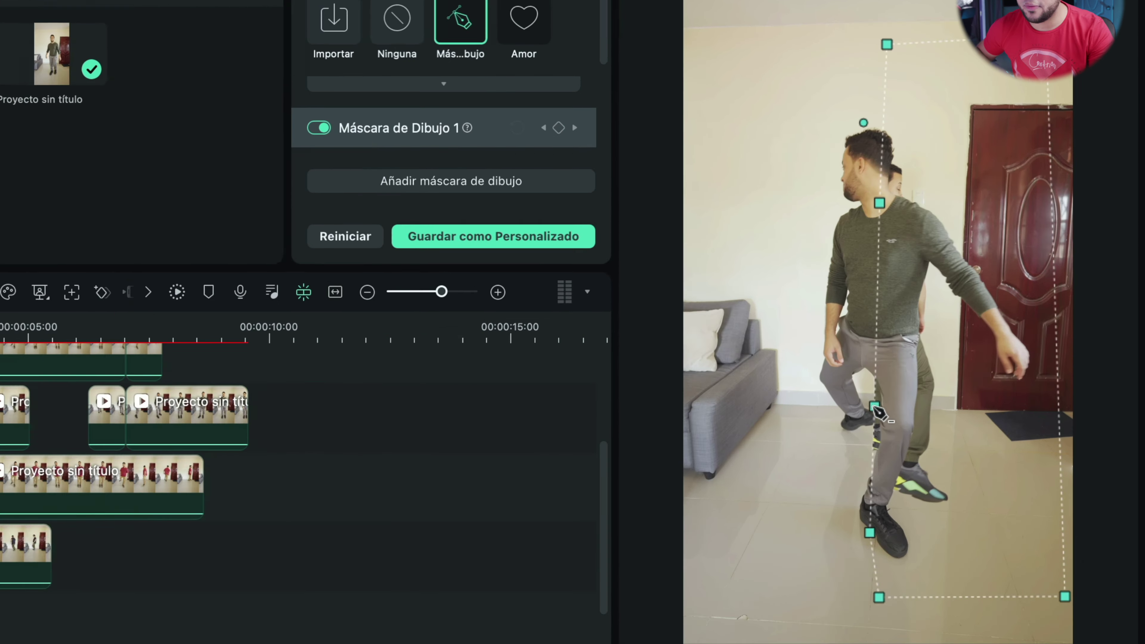
left_click_drag(944, 404, 955, 411)
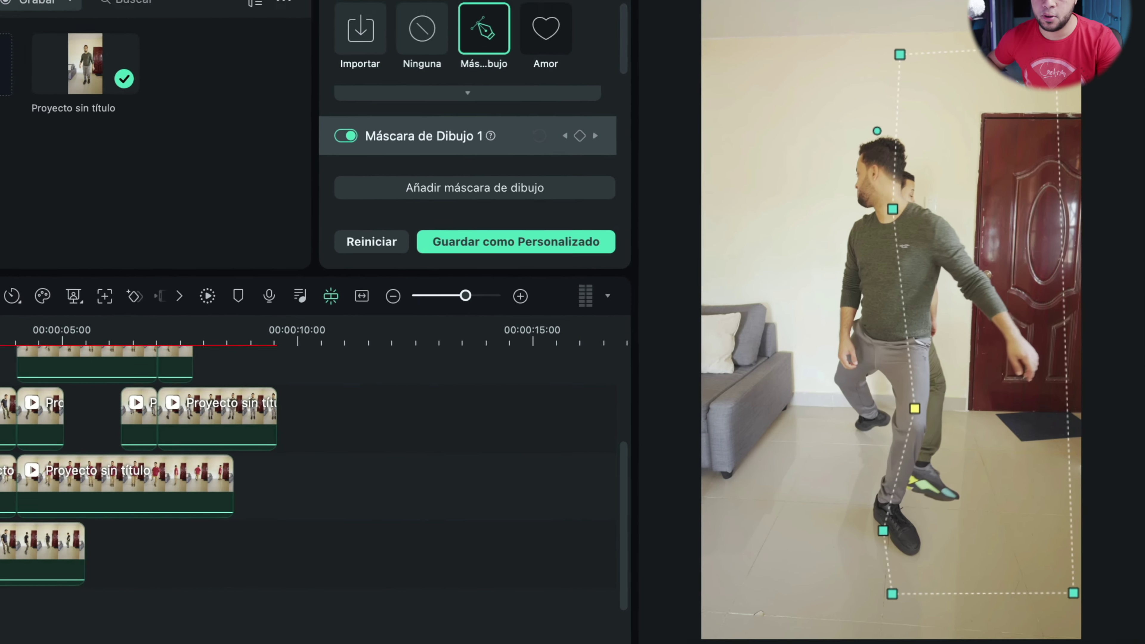
left_click_drag(126, 615, 116, 614)
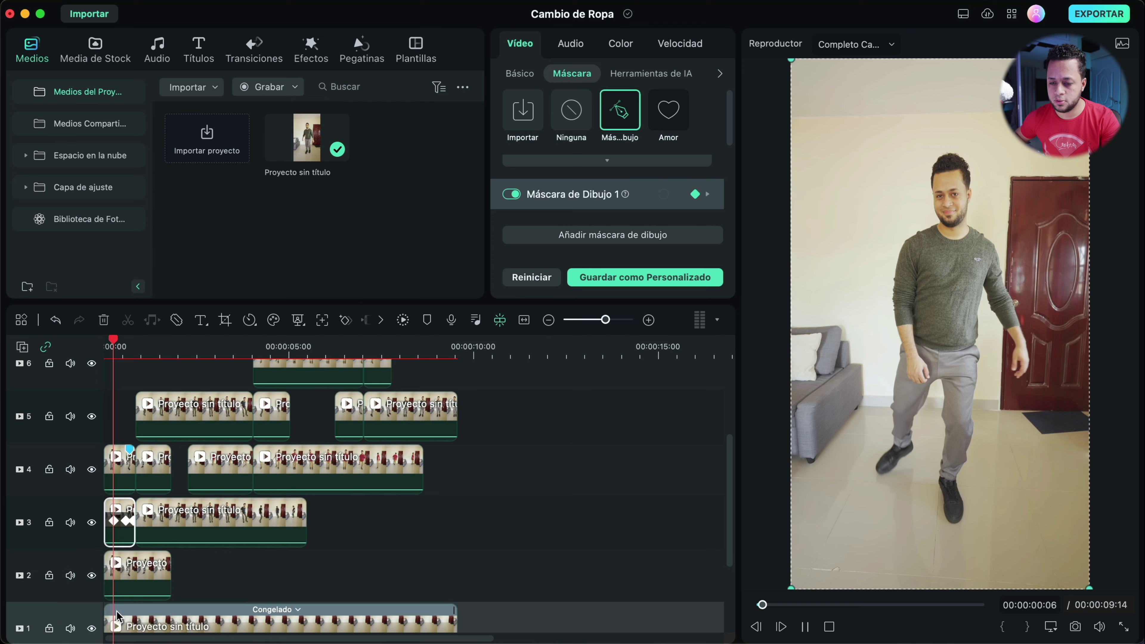
key("space")
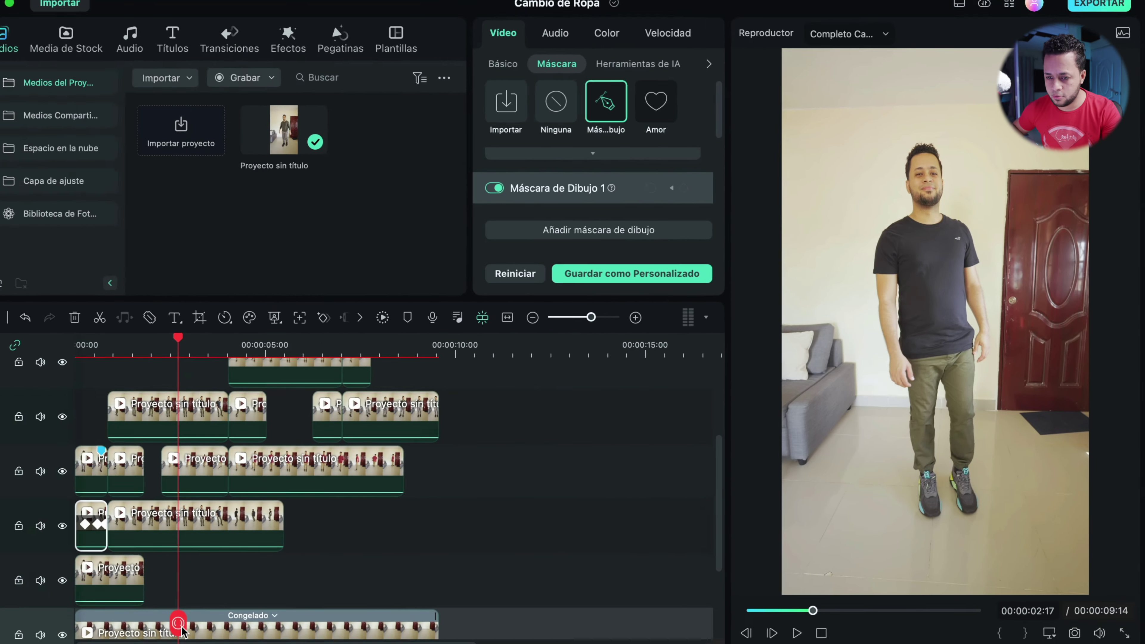
Step: Split the track 4 clip at 00:00:02:18, delete its short leading piece, and play back the remaining clothing changes
left_click_drag(178, 625, 206, 622)
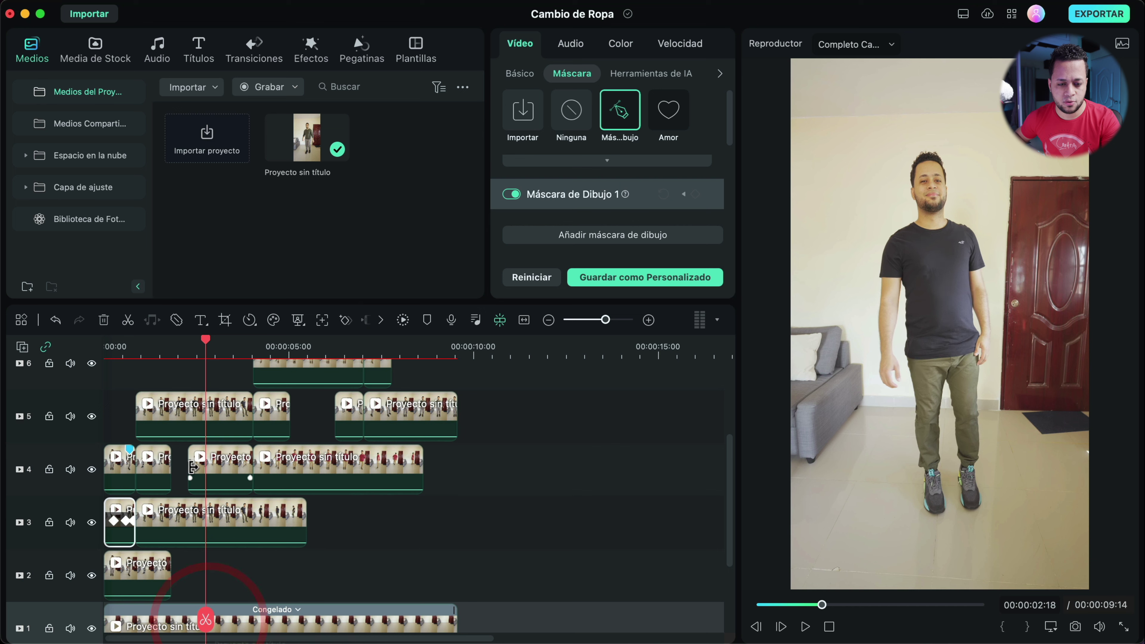
left_click(205, 618)
left_click_drag(197, 474, 346, 483)
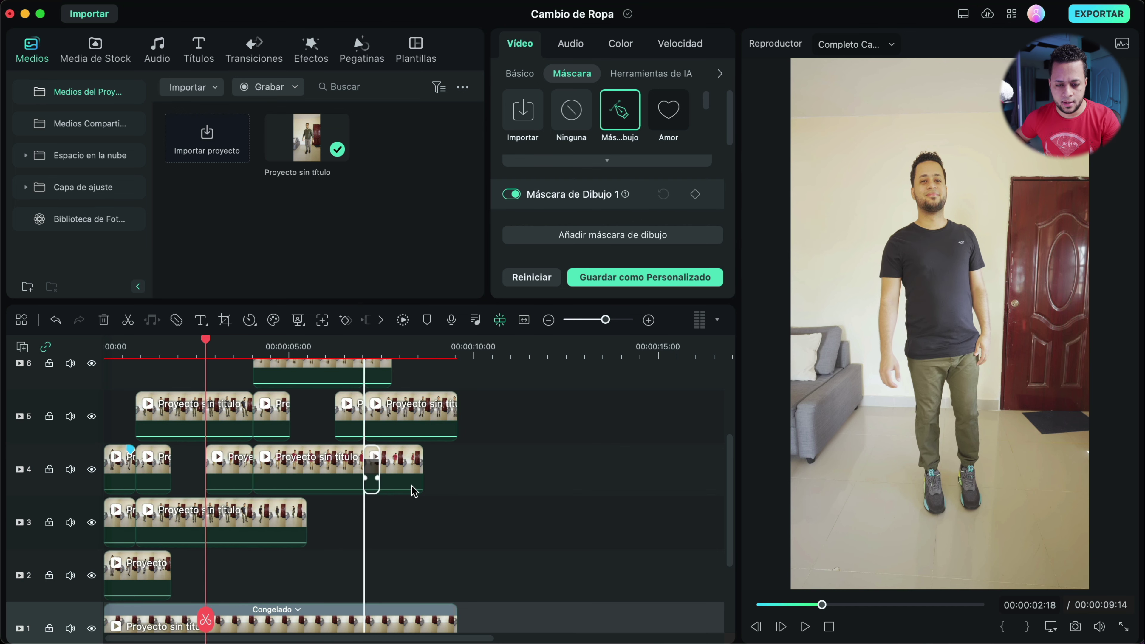
key("Delete")
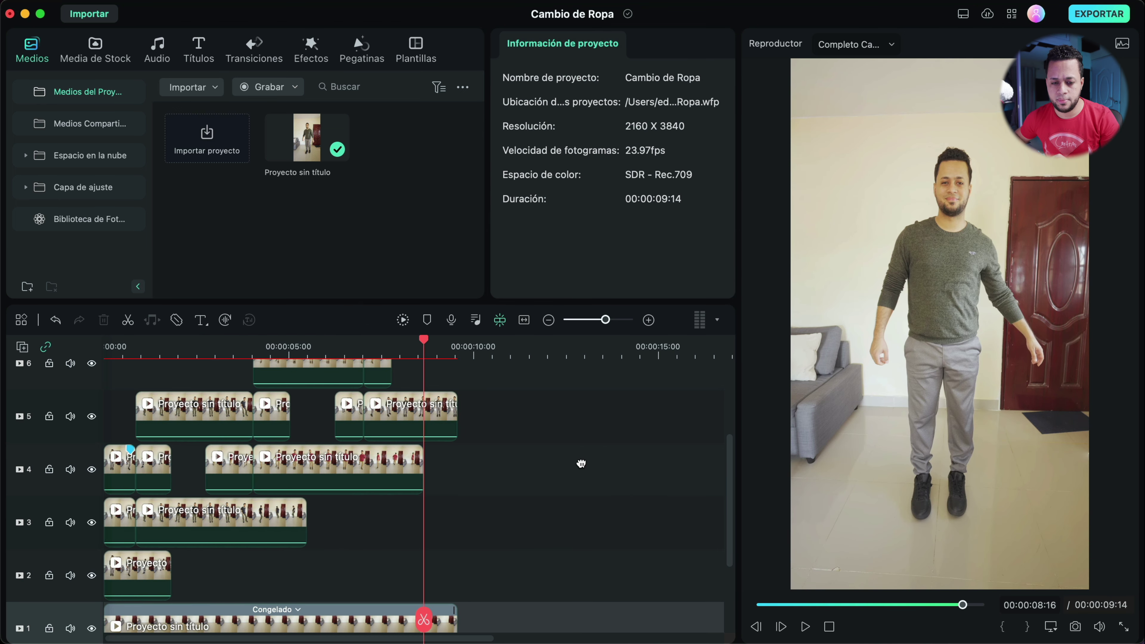
left_click_drag(424, 624, 217, 601)
key("space")
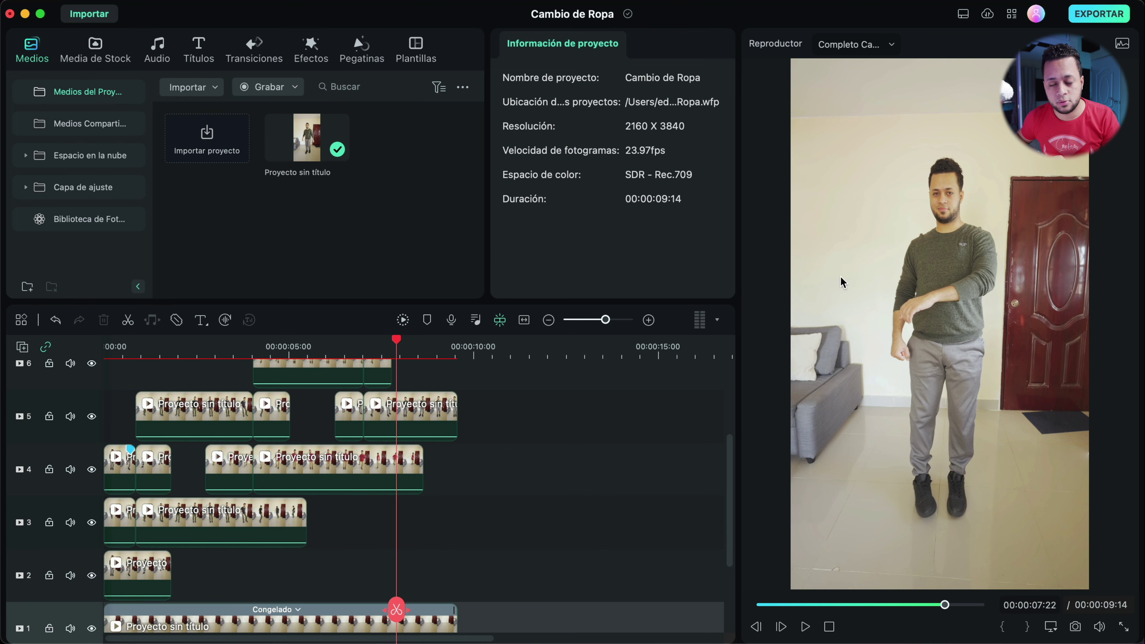
Step: Export the video as MOV at 2160 x 3840, and place the exported clip on a new project's timeline with settings matched to the media
left_click(1098, 14)
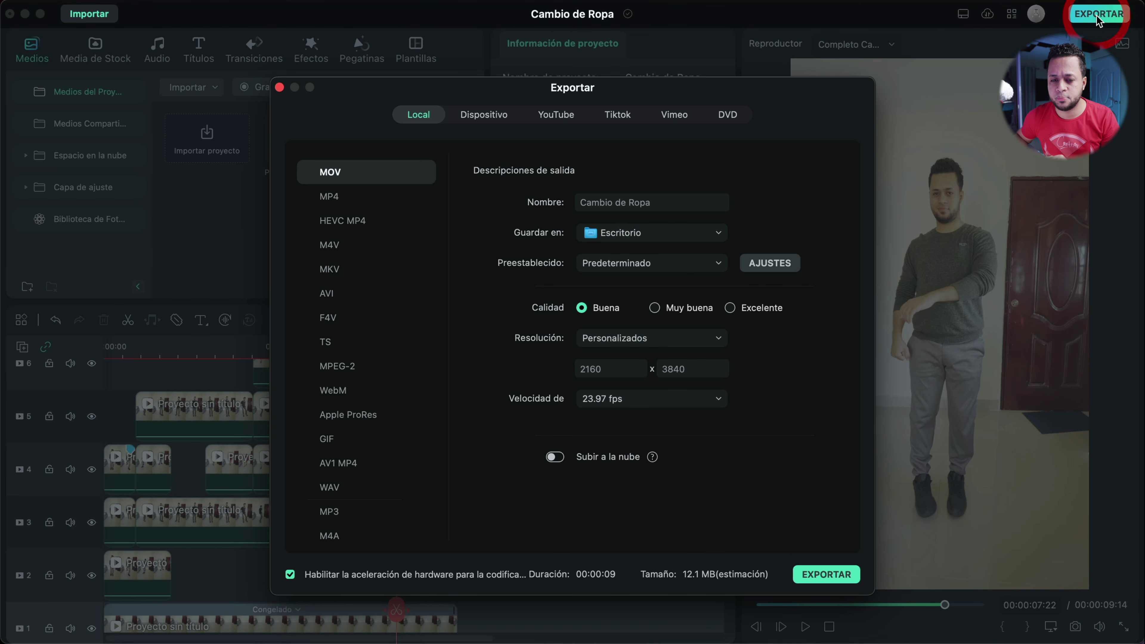
left_click(824, 575)
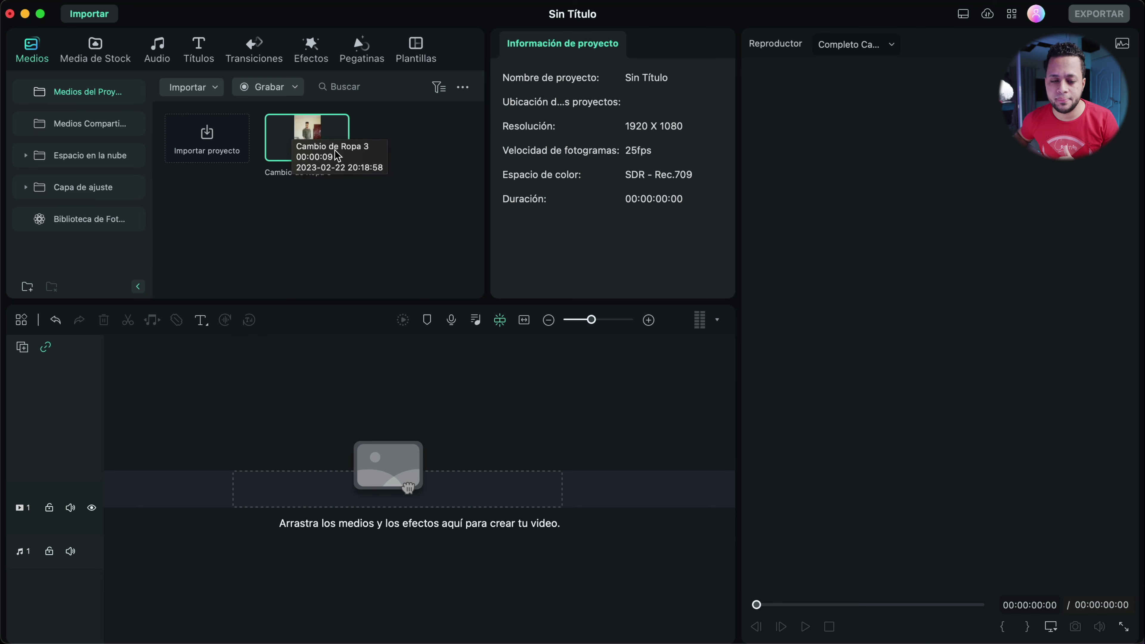
left_click(340, 154)
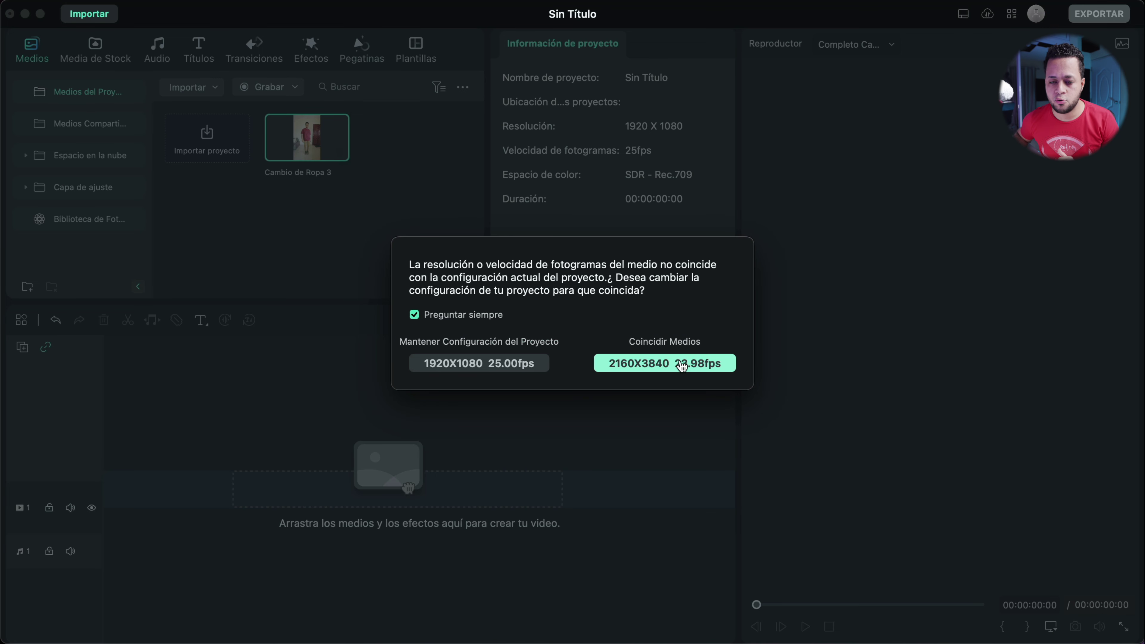
left_click(682, 364)
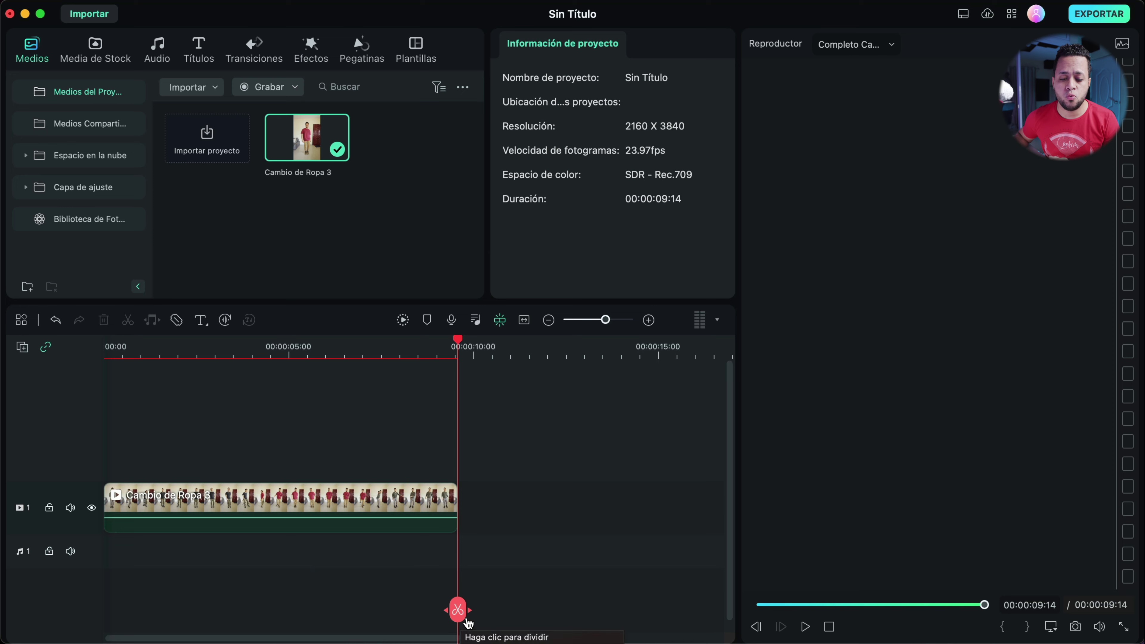
Step: Add Transform keyframes at 100% scale to the exported clip at its start and at 00:00:09:10
left_click_drag(457, 610, 107, 609)
left_click(162, 512)
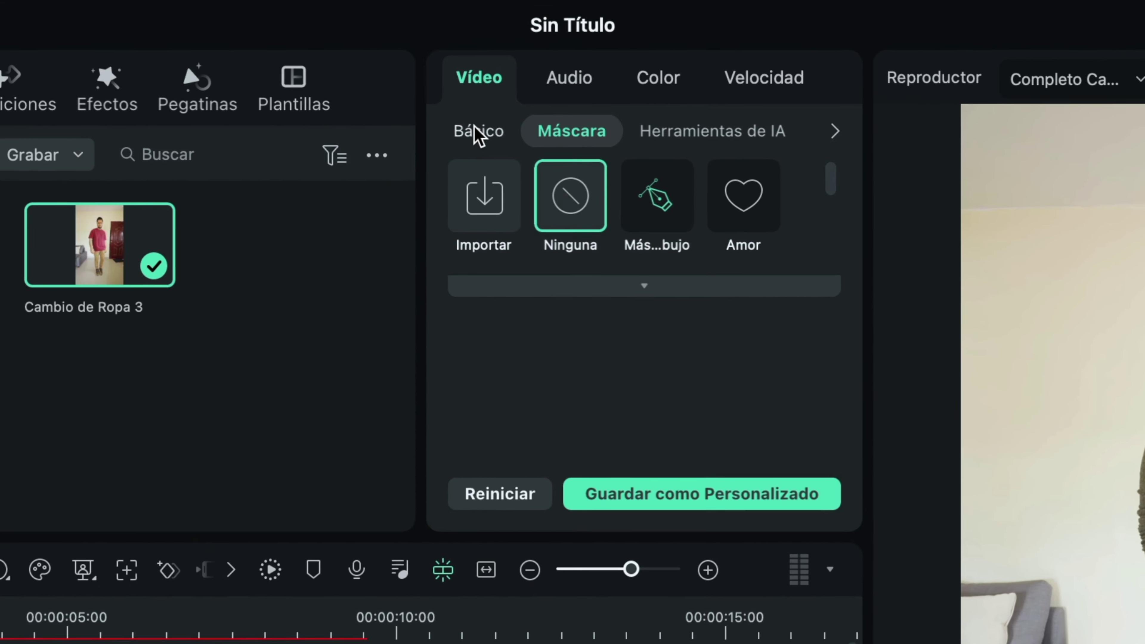
left_click(519, 73)
left_click(771, 165)
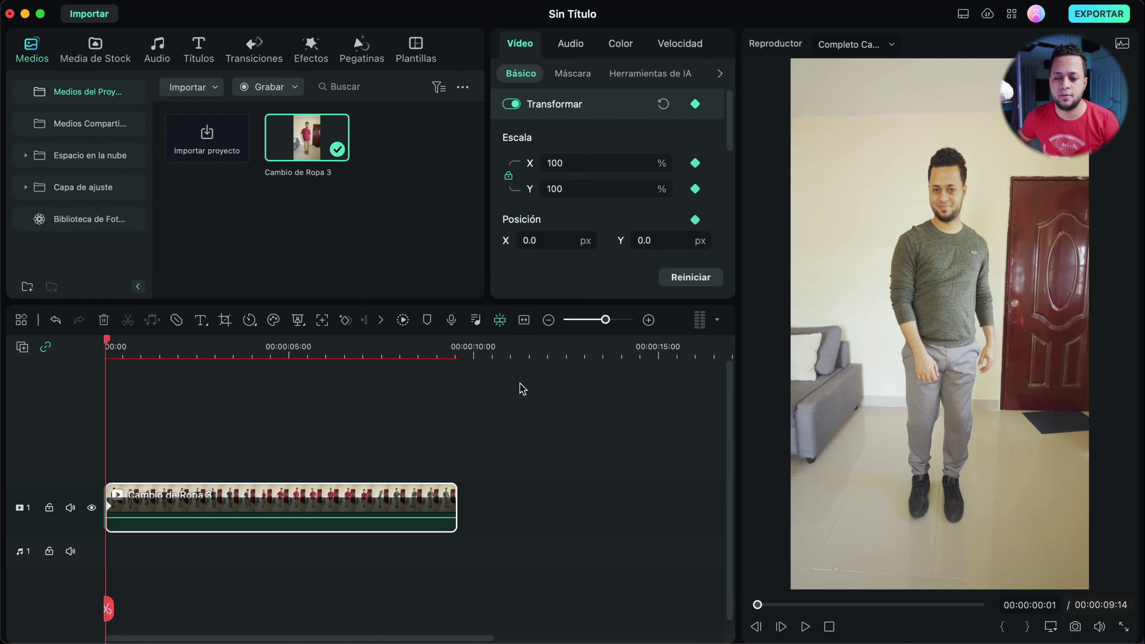
left_click_drag(108, 609, 452, 586)
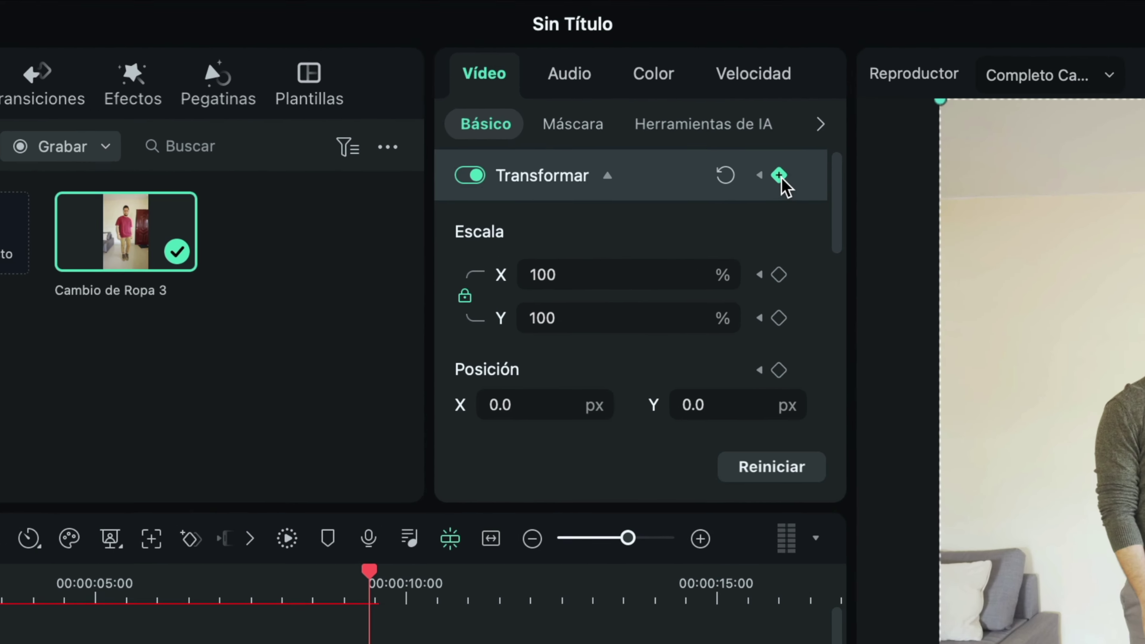
left_click(695, 104)
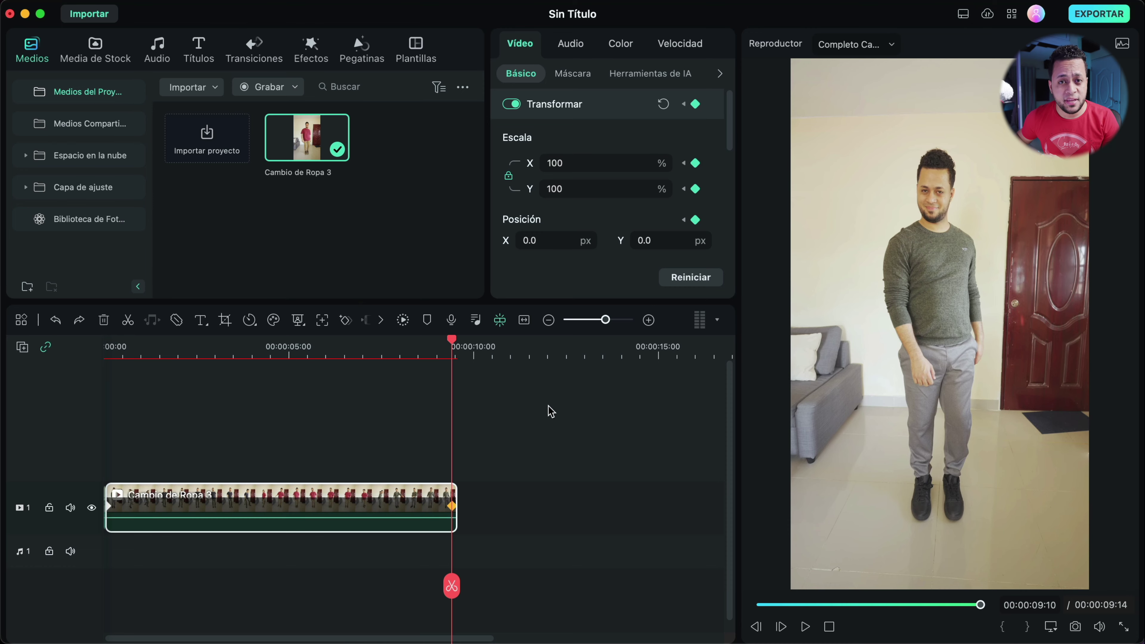
Step: Add a Transform keyframe at 00:00:00:15, set the scale to 130% just after the first clothing change, and play back the zoom
left_click_drag(451, 586, 129, 596)
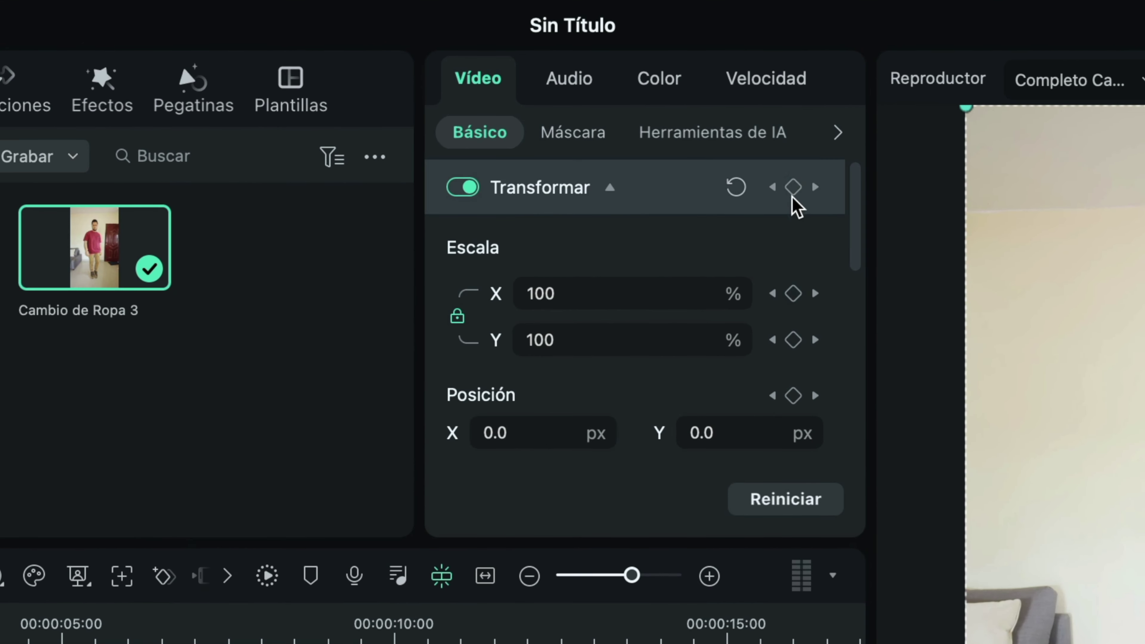
left_click(695, 104)
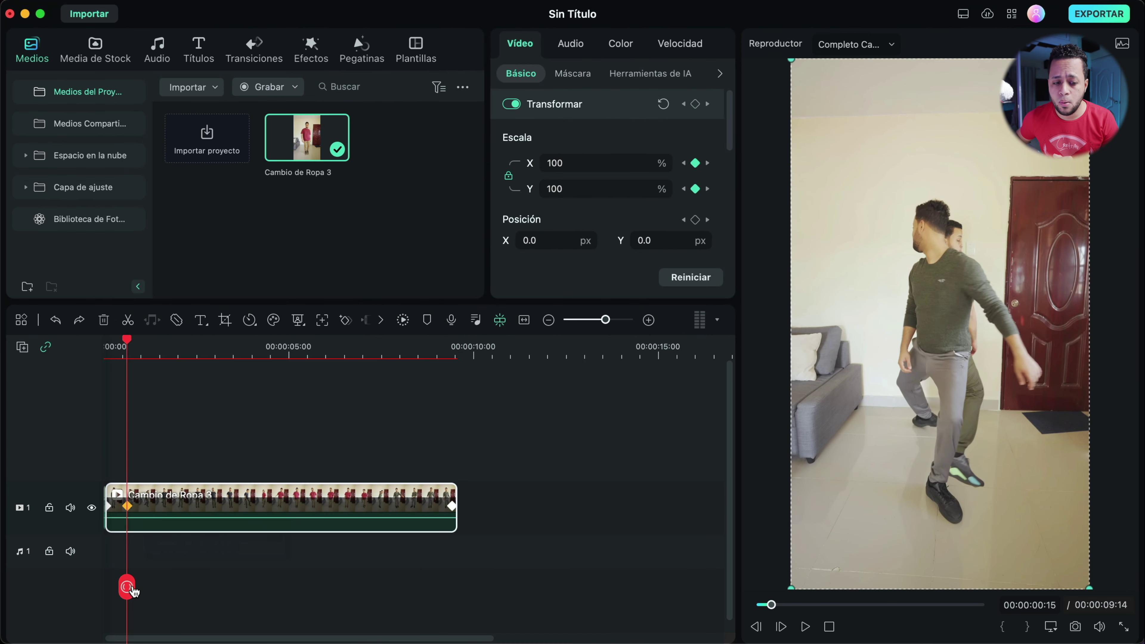
left_click_drag(132, 589, 148, 589)
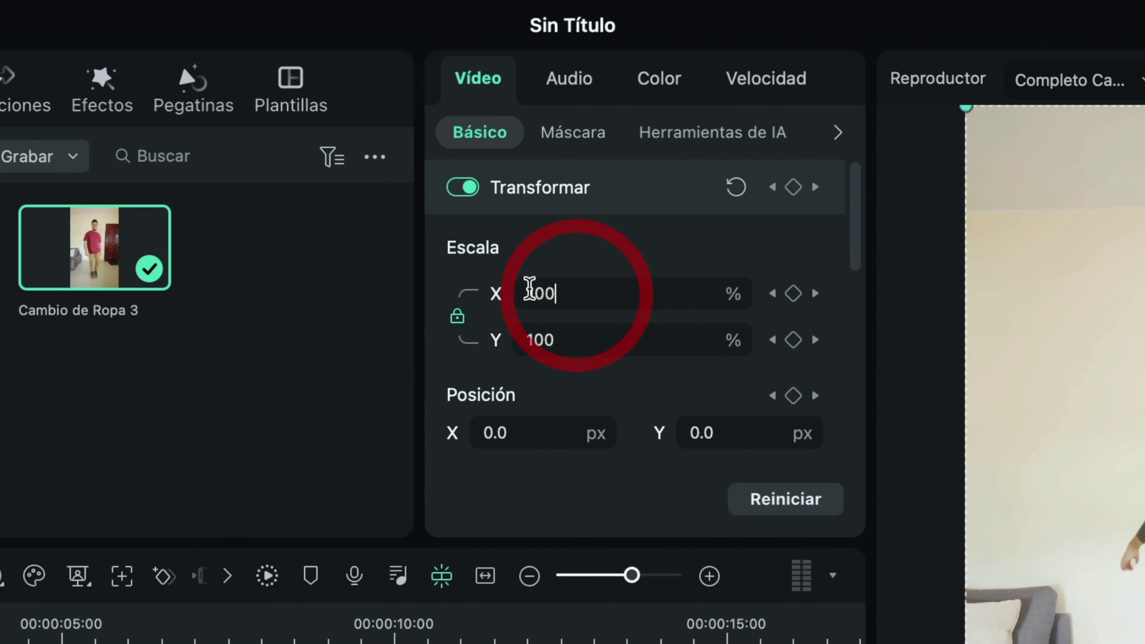
type("130")
key("Return")
left_click_drag(144, 585, 99, 584)
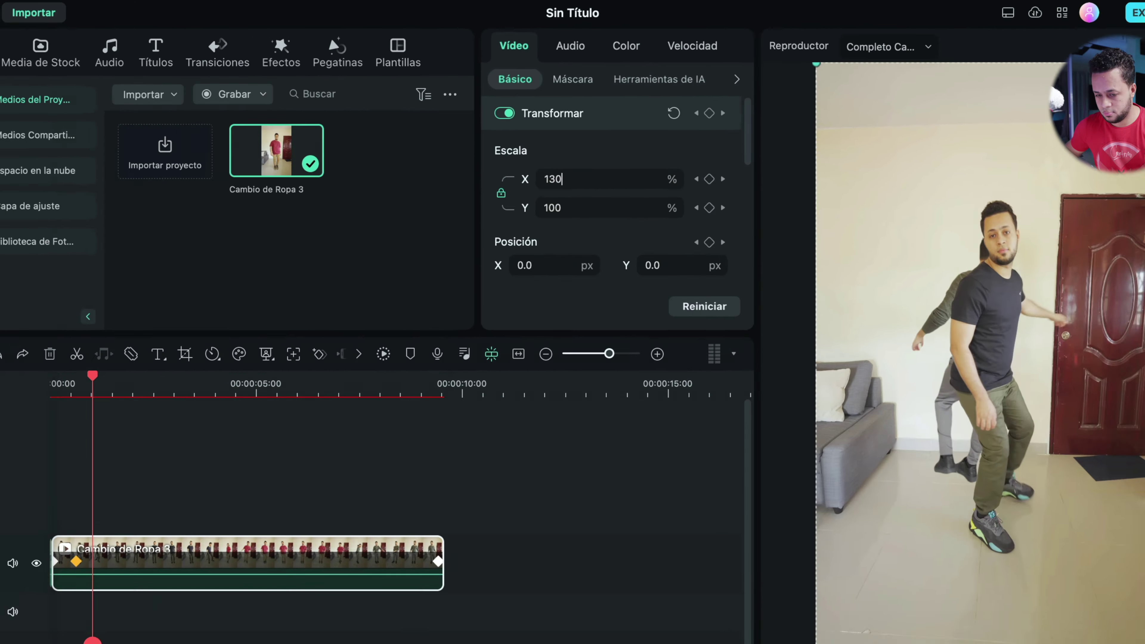
key("space")
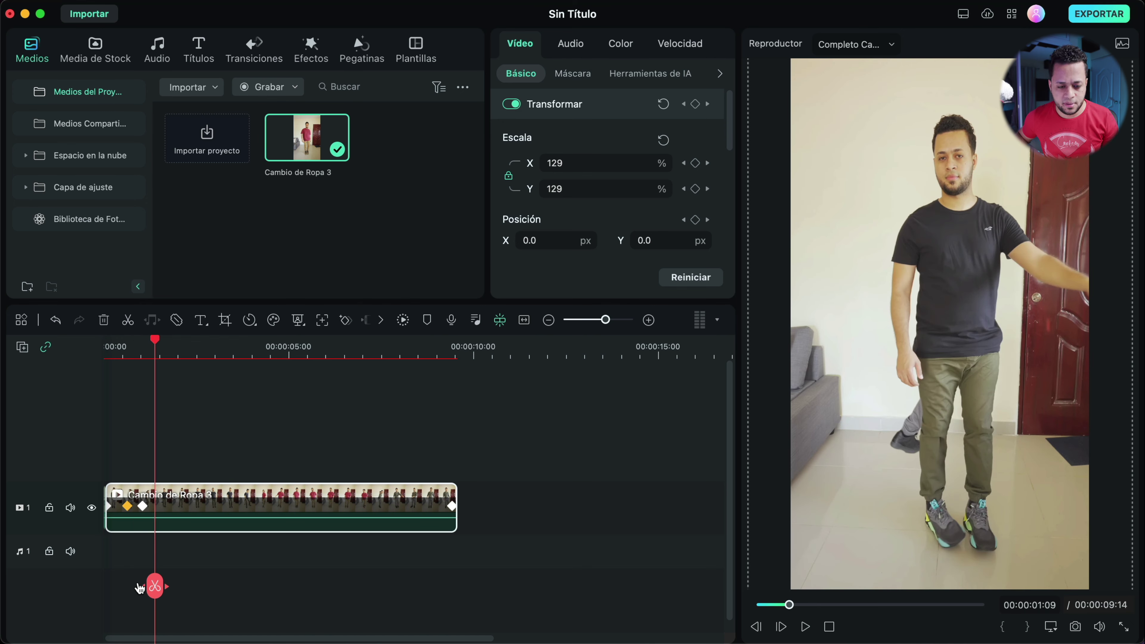
Step: Keyframe the scale back to 100% over the second clothing change, keyframe 100% at 00:00:06:22, and set 130% at 00:00:07:11
left_click_drag(156, 586, 243, 588)
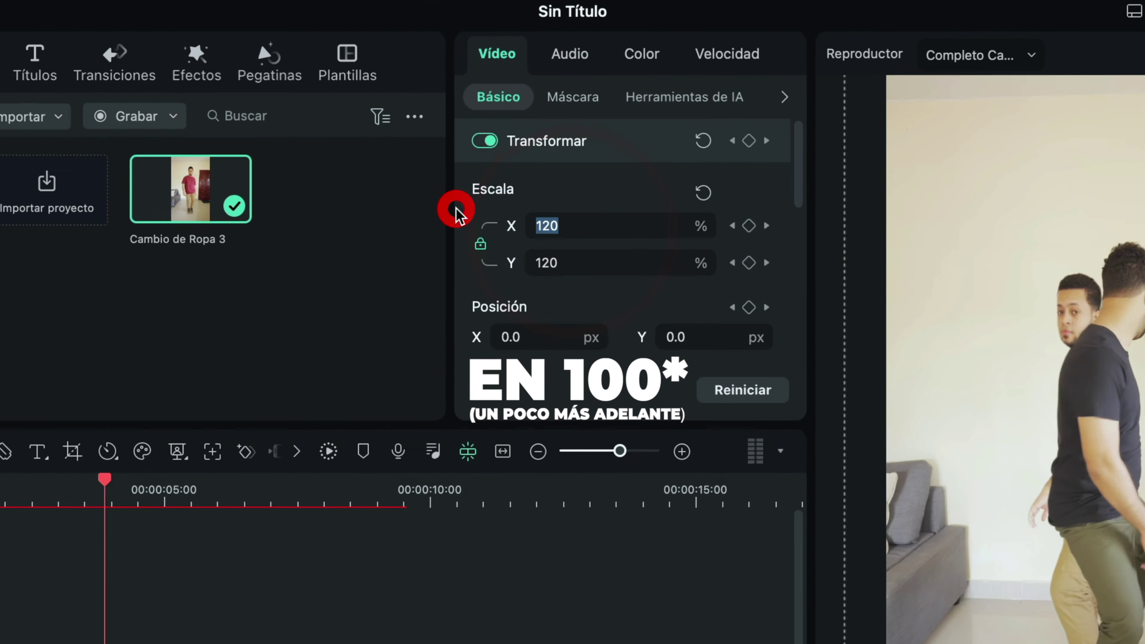
left_click_drag(243, 564, 365, 570)
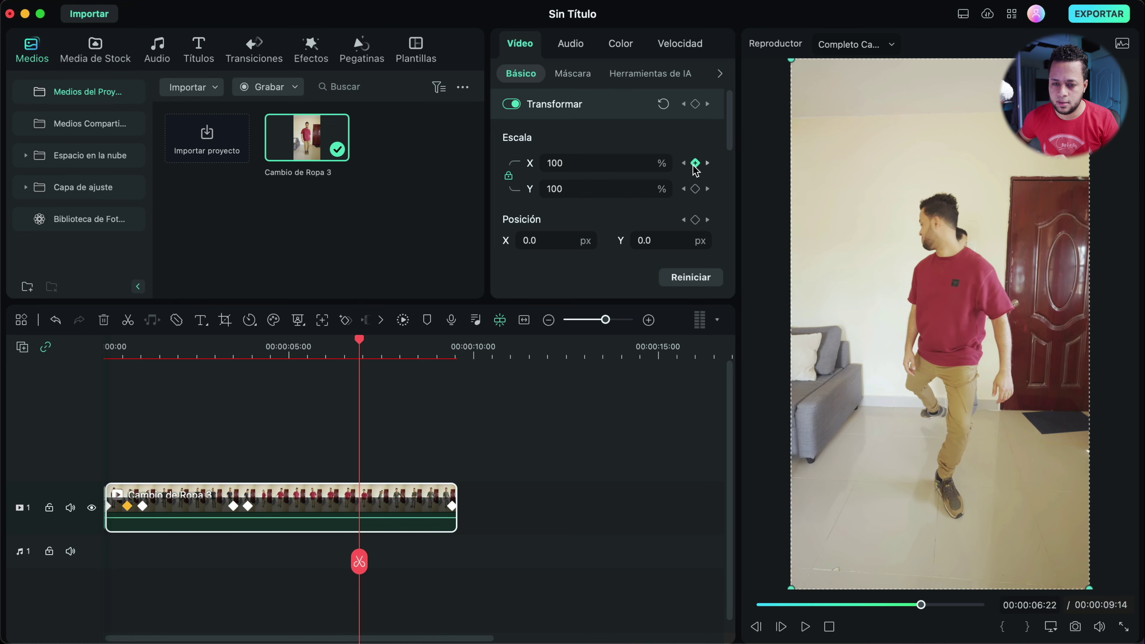
left_click_drag(359, 562, 378, 562)
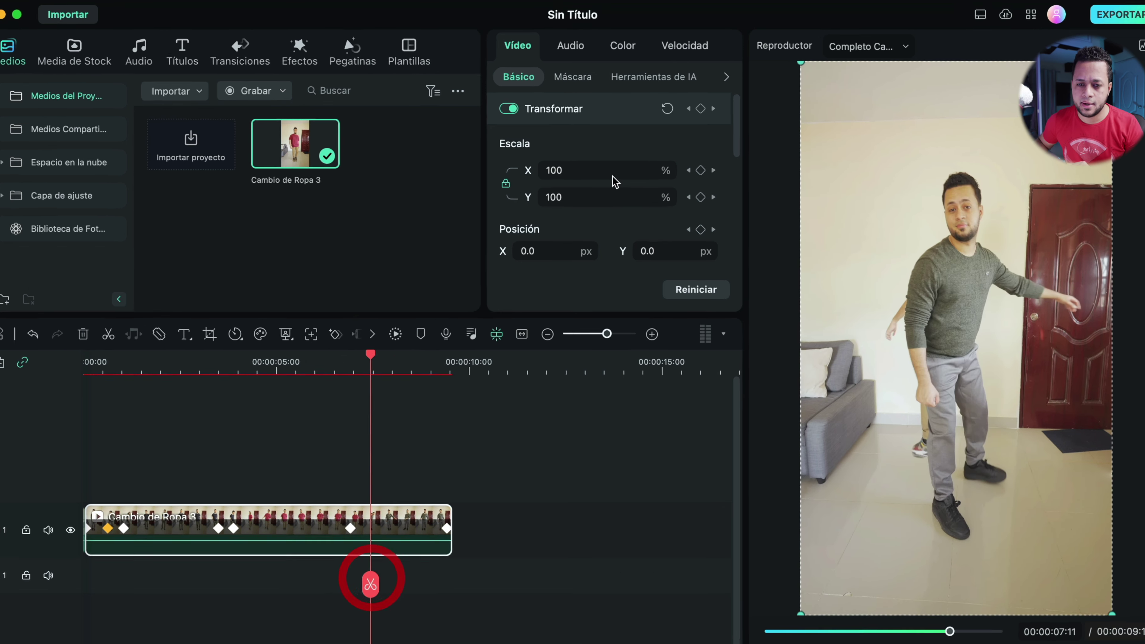
double_click(593, 162)
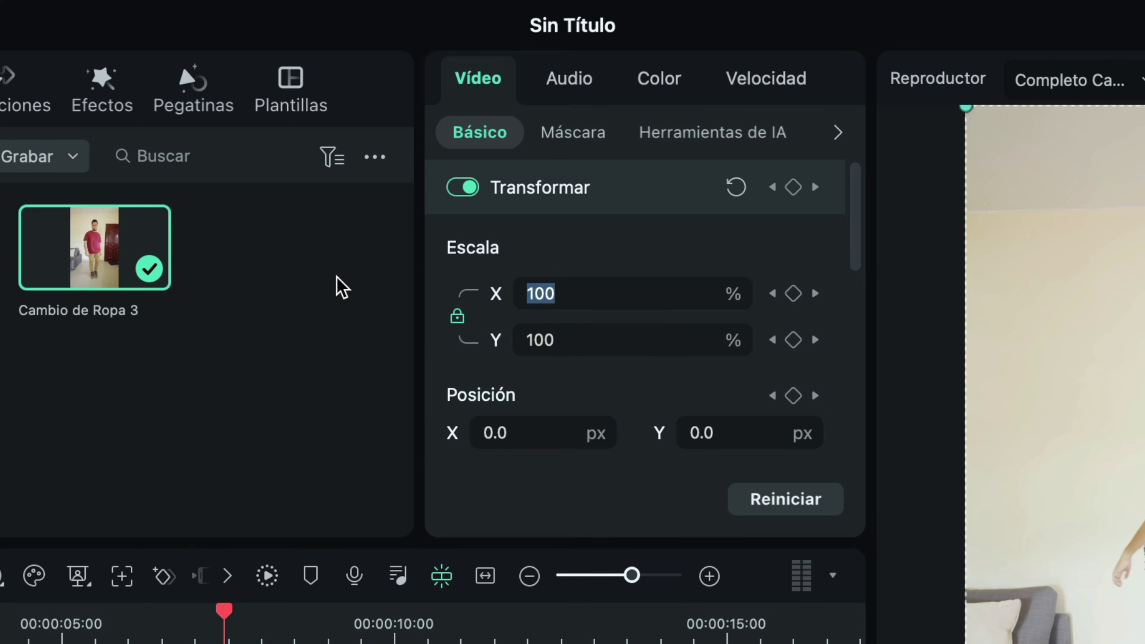
type("130")
key("Return")
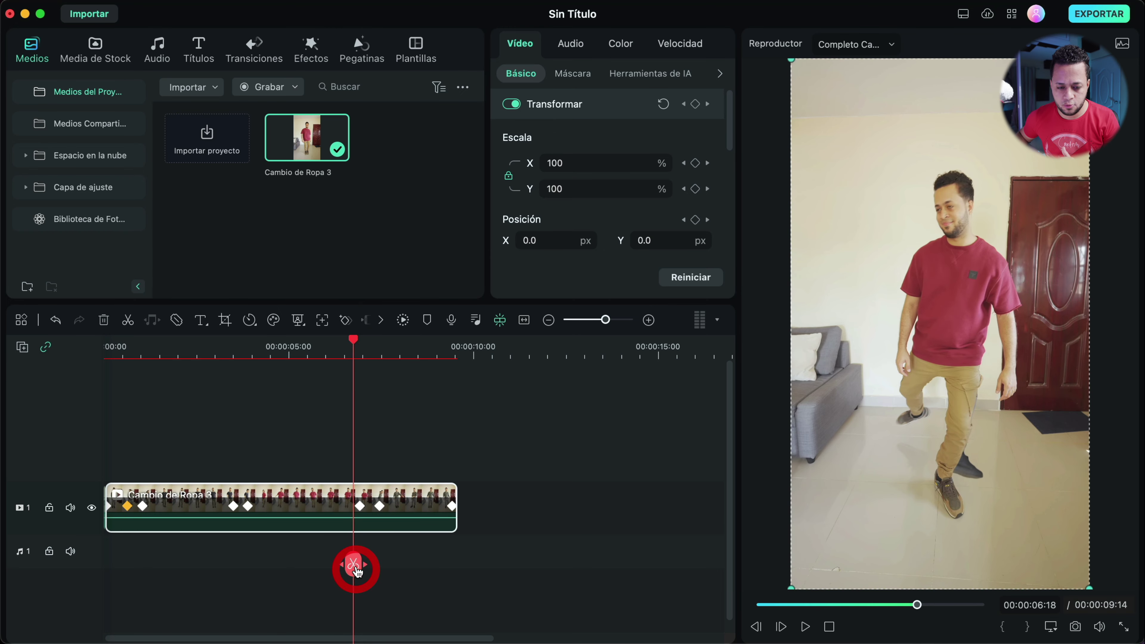
Step: Split the clip just before and after the third clothing change's keyframes, and set that short piece's speed to 2X
left_click(354, 567)
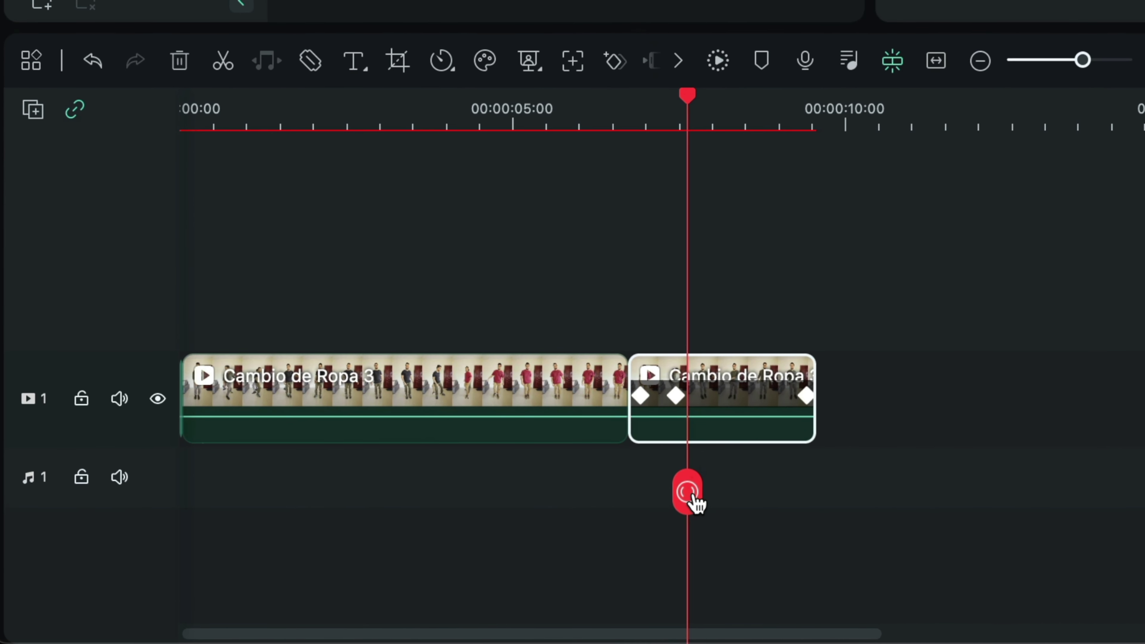
left_click(689, 494)
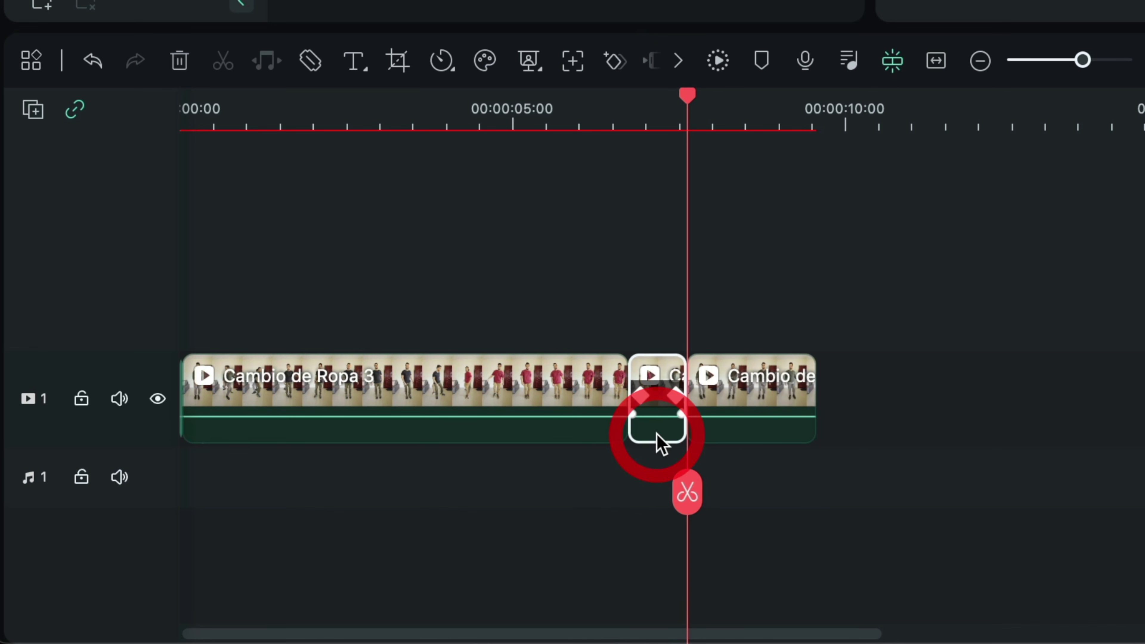
left_click(444, 61)
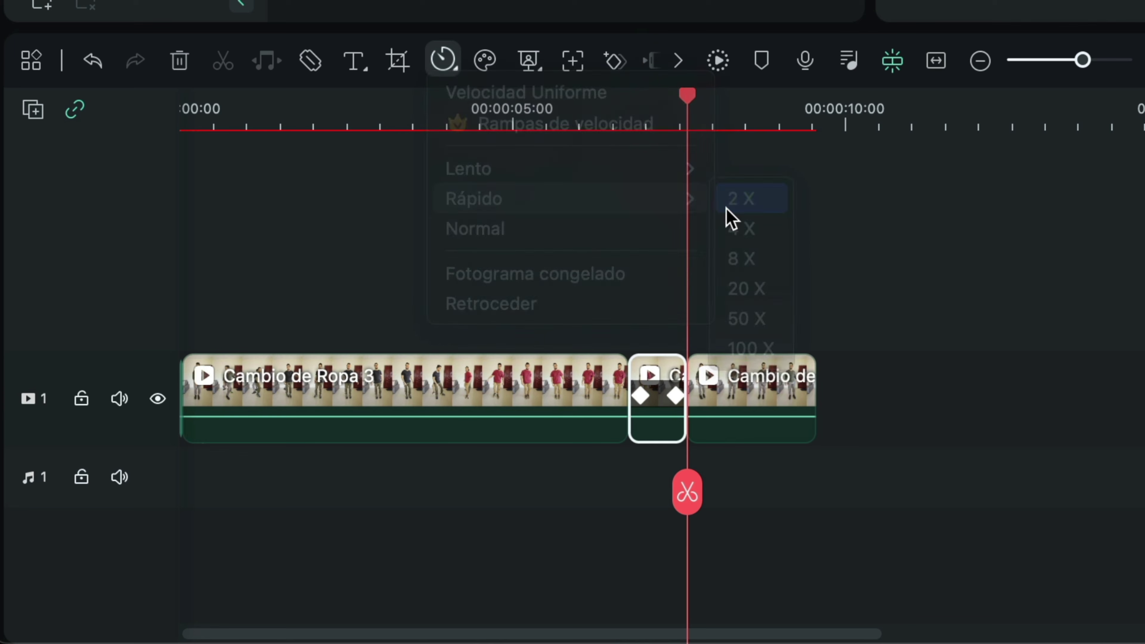
left_click(731, 218)
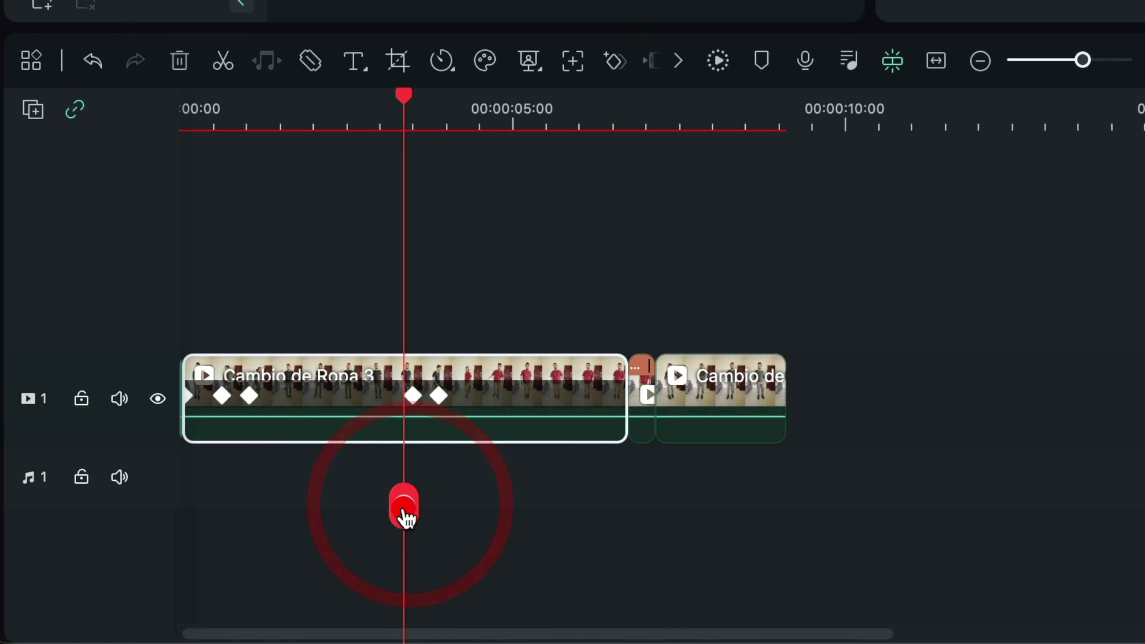
Step: Split the clip at 00:00:03:09 and 00:00:04:02 around the second clothing change, and speed that piece up to 2X
left_click(403, 506)
left_click(453, 502)
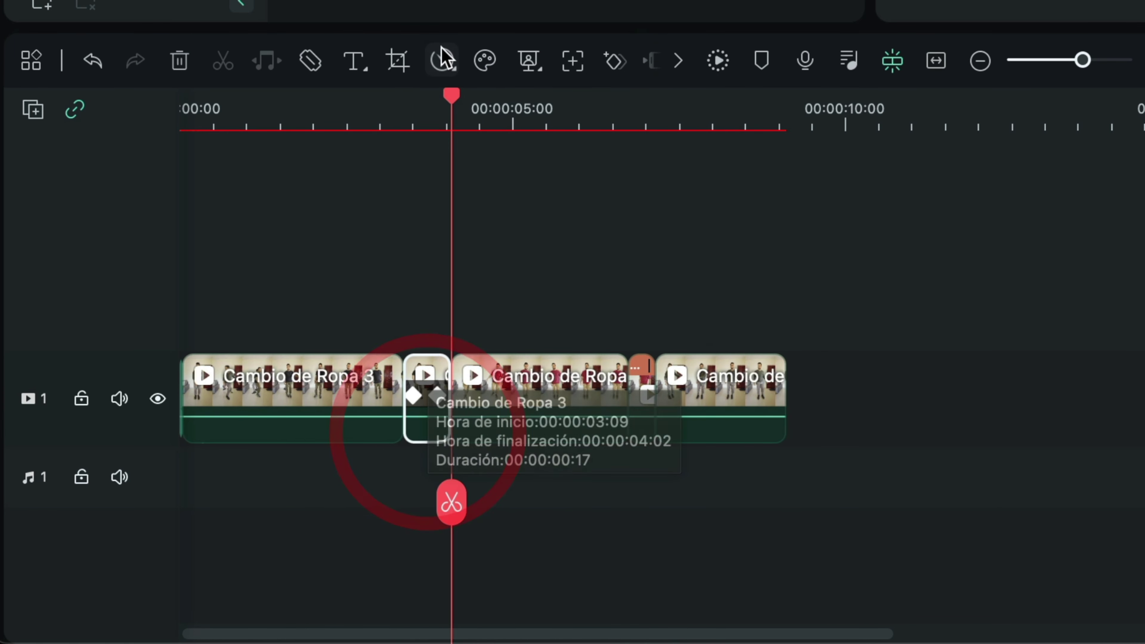
left_click(441, 58)
mouse_move(533, 203)
left_click(735, 203)
Step: Split the clip just before and after the first clothing change's keyframes, and set the isolated piece to 2X speed
left_click(216, 498)
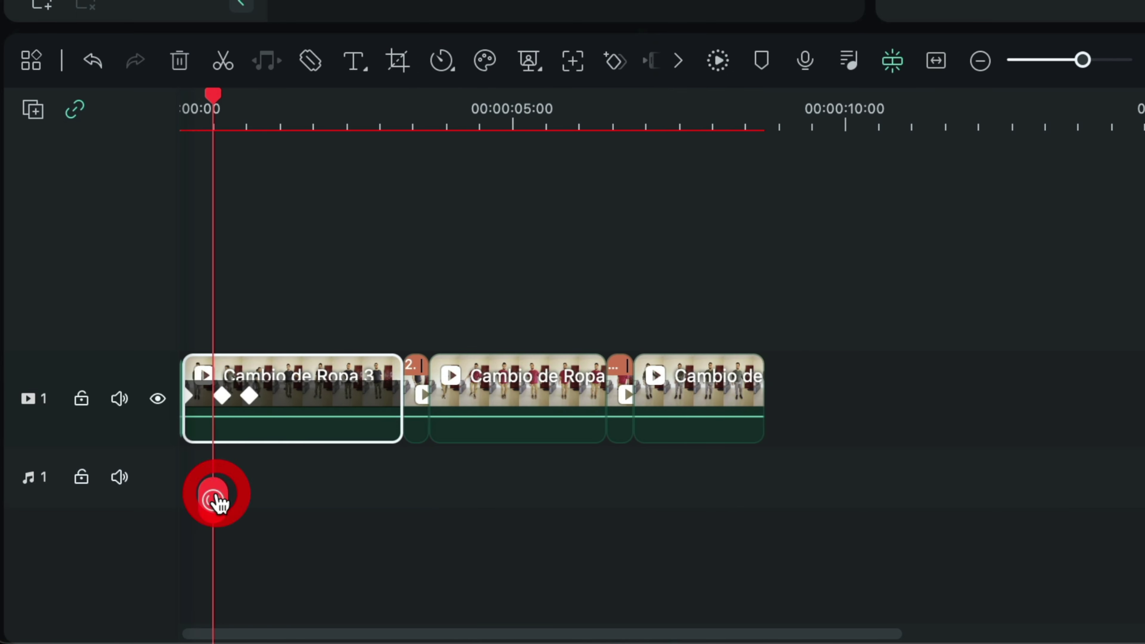
left_click_drag(216, 498, 262, 496)
left_click(260, 498)
left_click(442, 58)
mouse_move(523, 185)
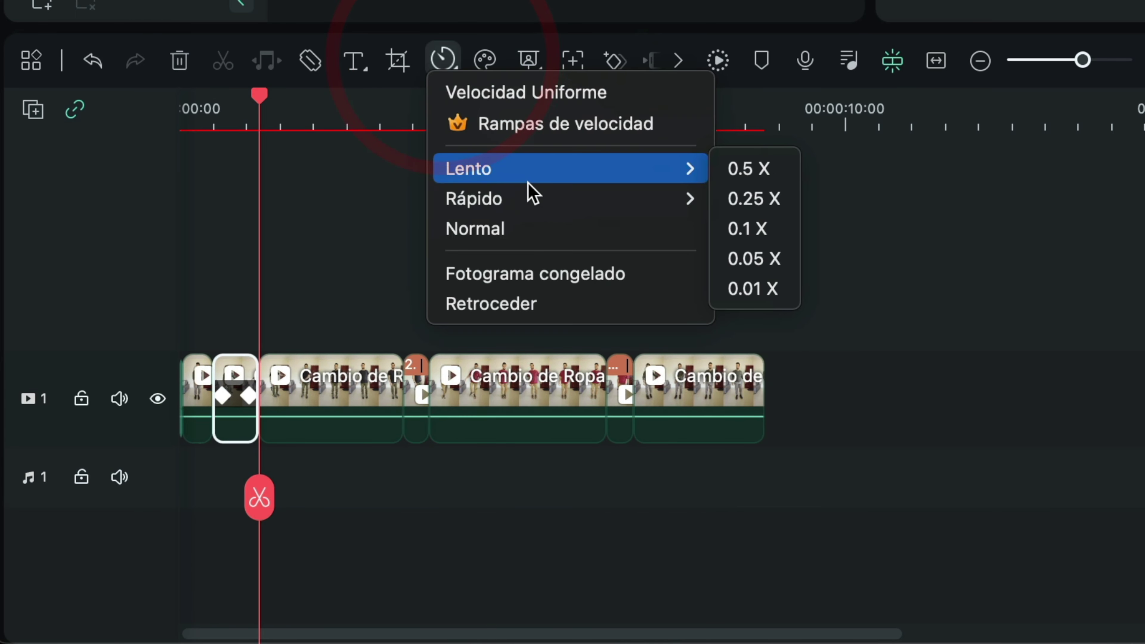
left_click(749, 198)
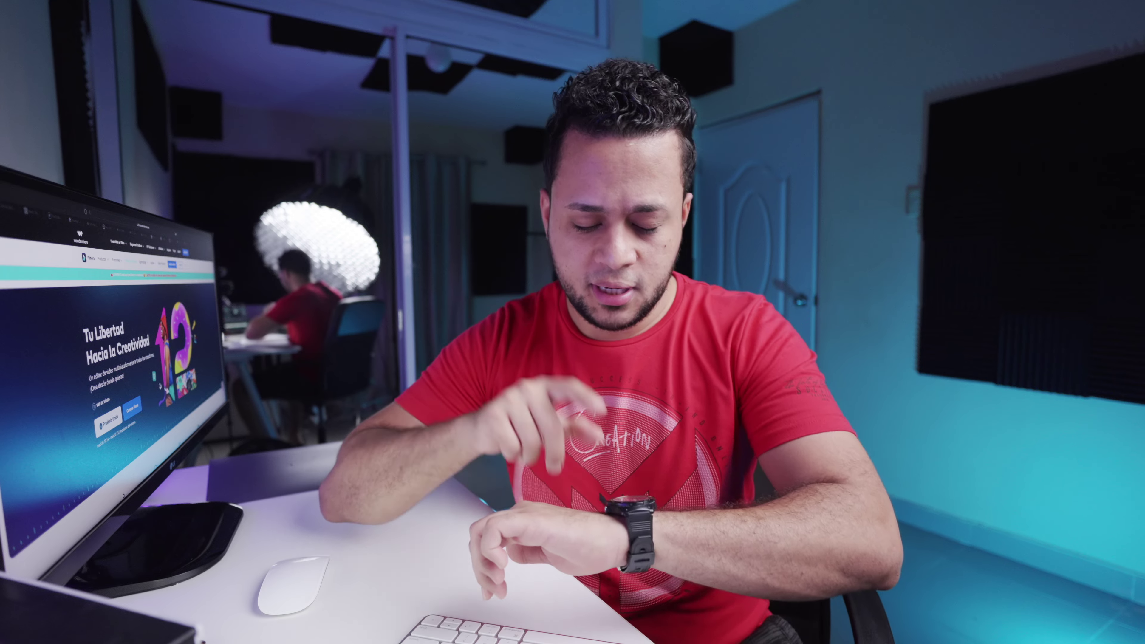